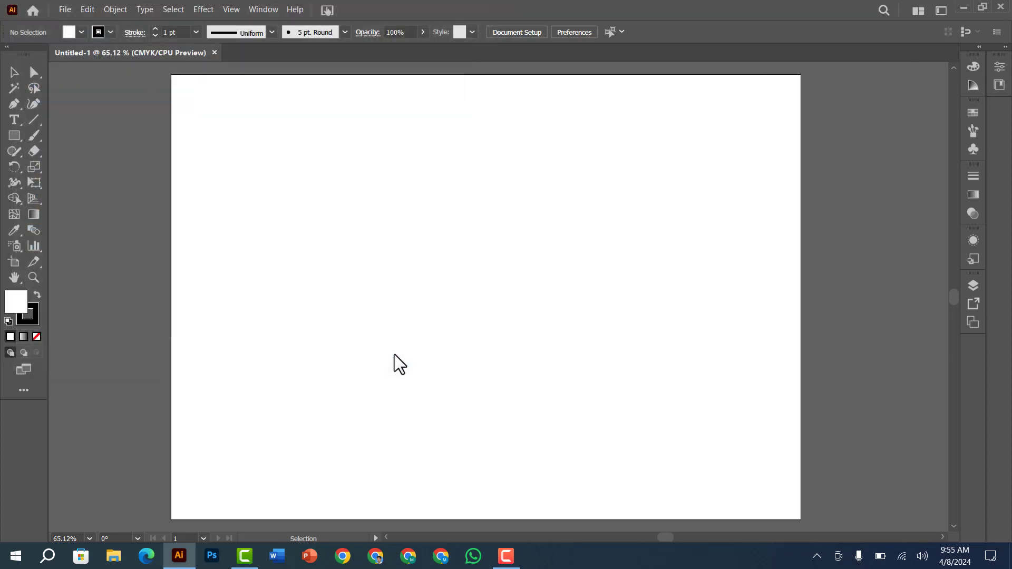
# Place the sketch image h.jpg on the artboard, move it to the middle and deselect it
pyautogui.click(210, 164)
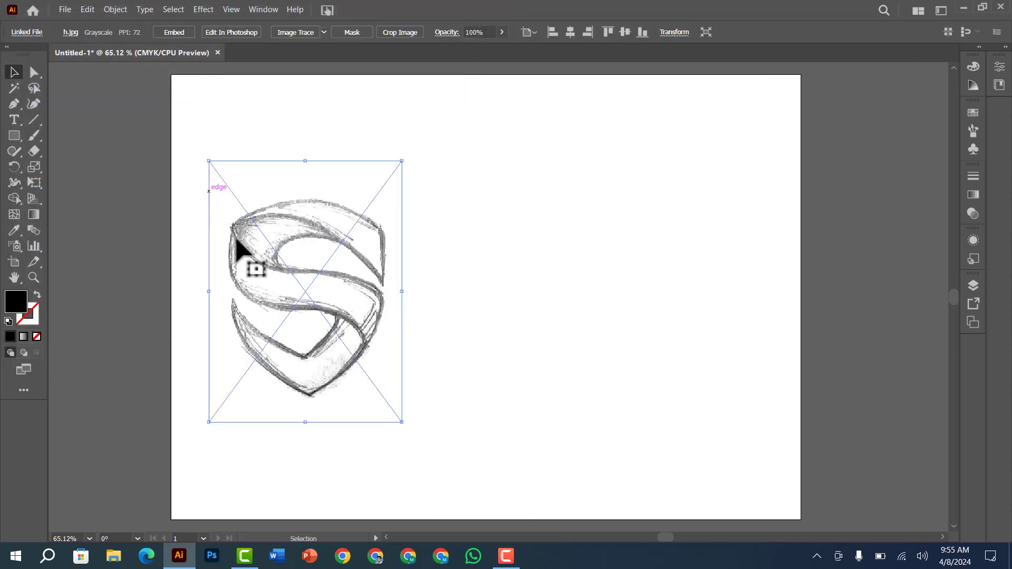
pyautogui.press('a')
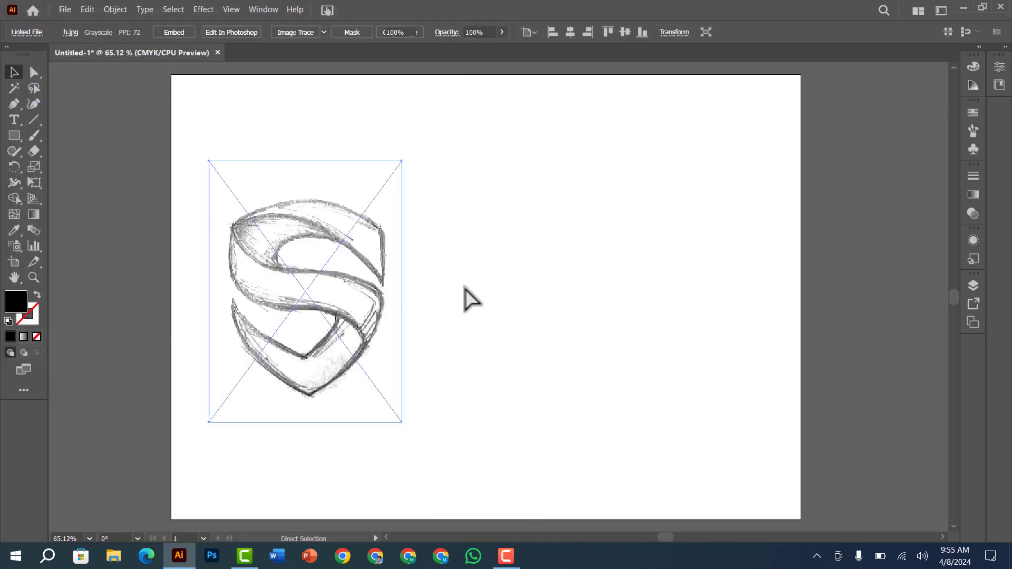
pyautogui.click(464, 288)
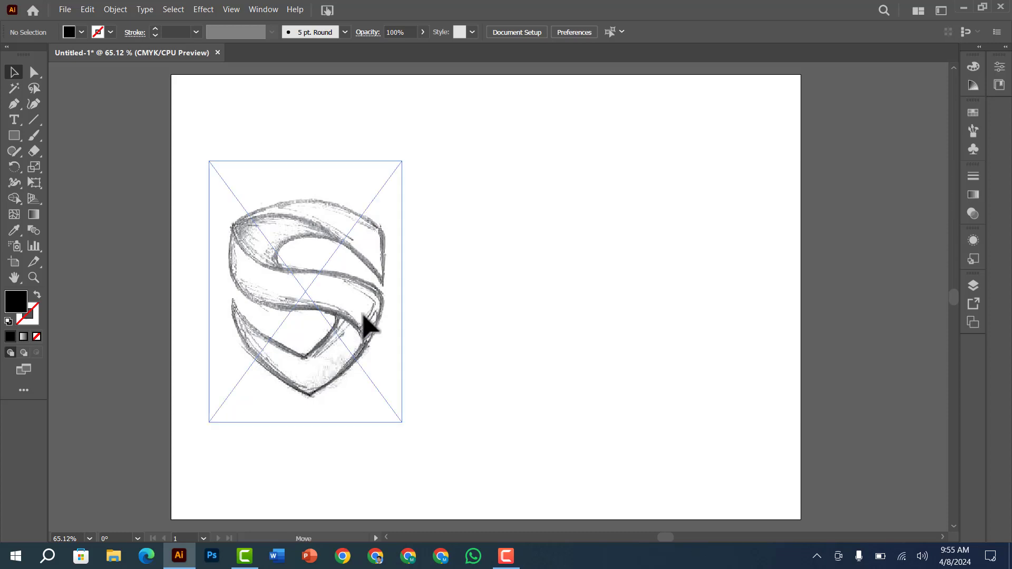
pyautogui.moveTo(367, 323); pyautogui.dragTo(465, 317)
pyautogui.click(626, 275)
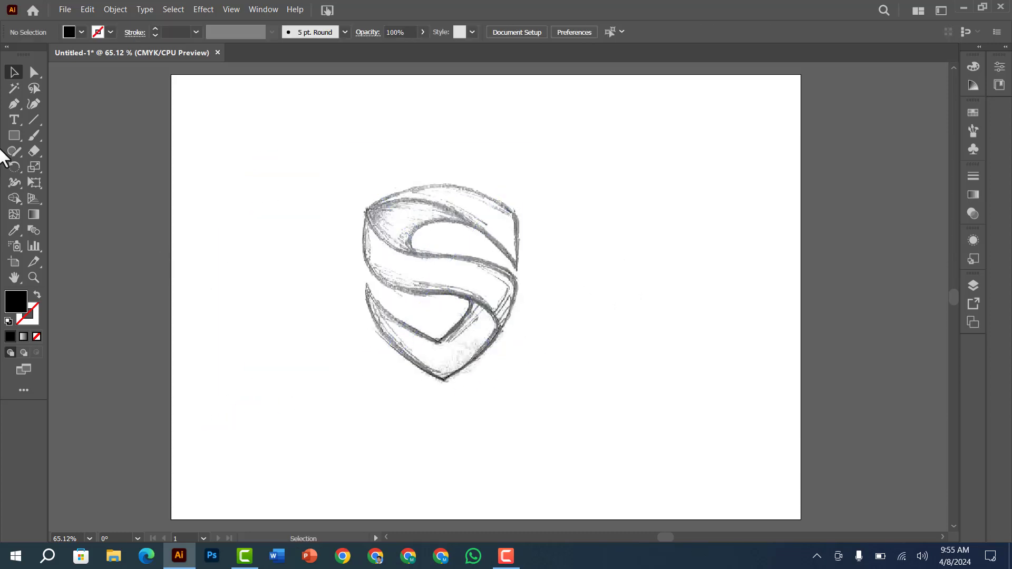
# Start tracing the shield outline with the Pen tool, from the right-hand tip up the right edge and along the top arc to the upper-left corner
pyautogui.click(12, 106)
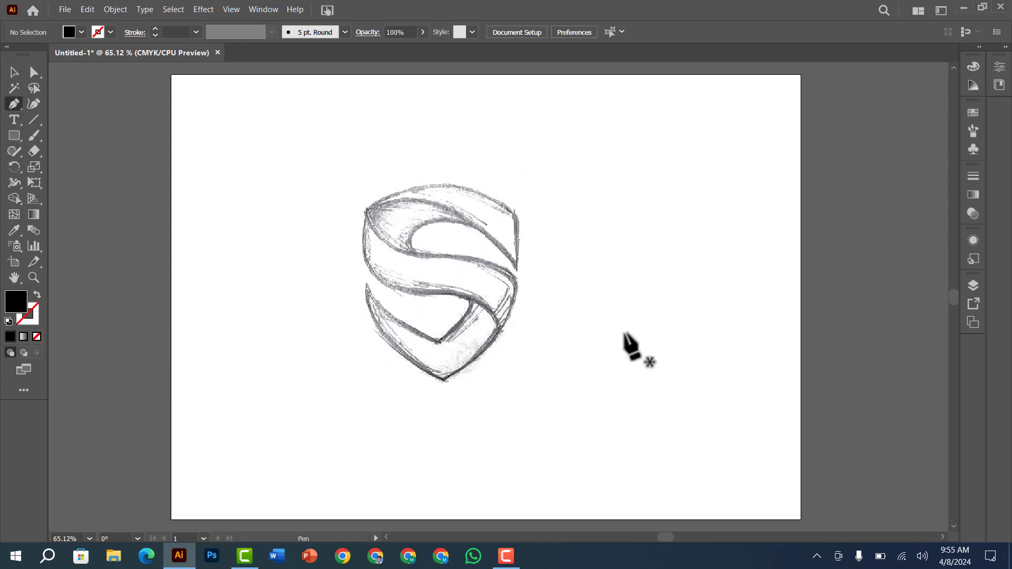
pyautogui.click(484, 272)
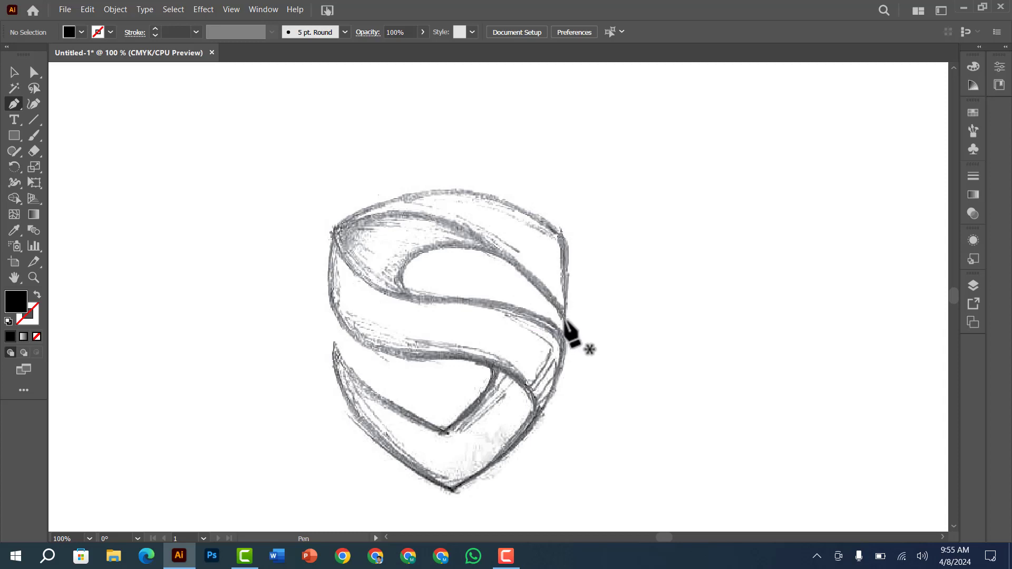
pyautogui.moveTo(565, 320)
pyautogui.mouseDown()
pyautogui.moveTo(577, 346)
pyautogui.moveTo(574, 292)
pyautogui.moveTo(586, 340)
pyautogui.moveTo(560, 238)
pyautogui.moveTo(562, 270)
pyautogui.moveTo(564, 237)
pyautogui.moveTo(574, 241)
pyautogui.moveTo(566, 224)
pyautogui.mouseUp()
pyautogui.click(554, 227)
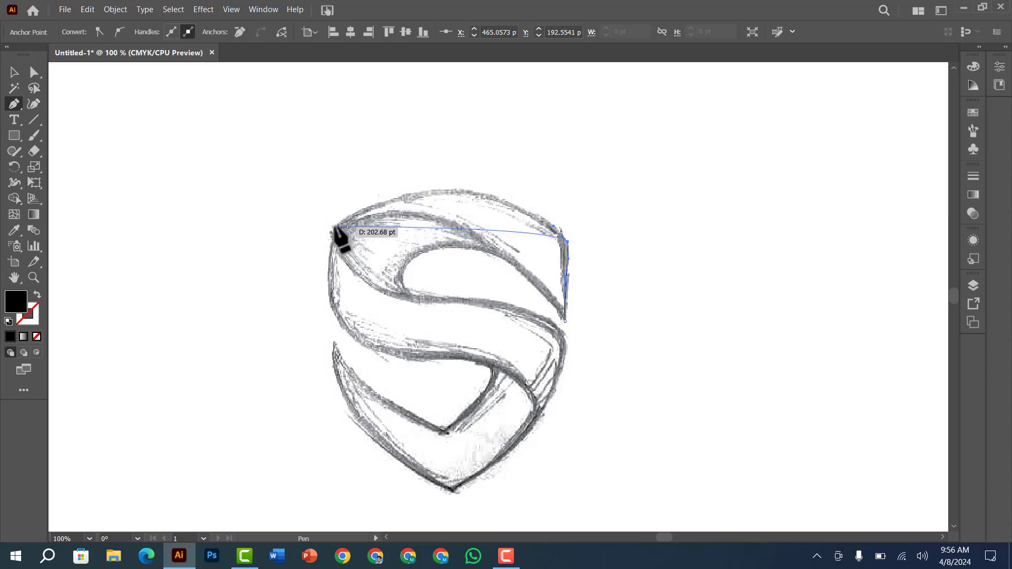
pyautogui.moveTo(336, 228); pyautogui.dragTo(329, 249)
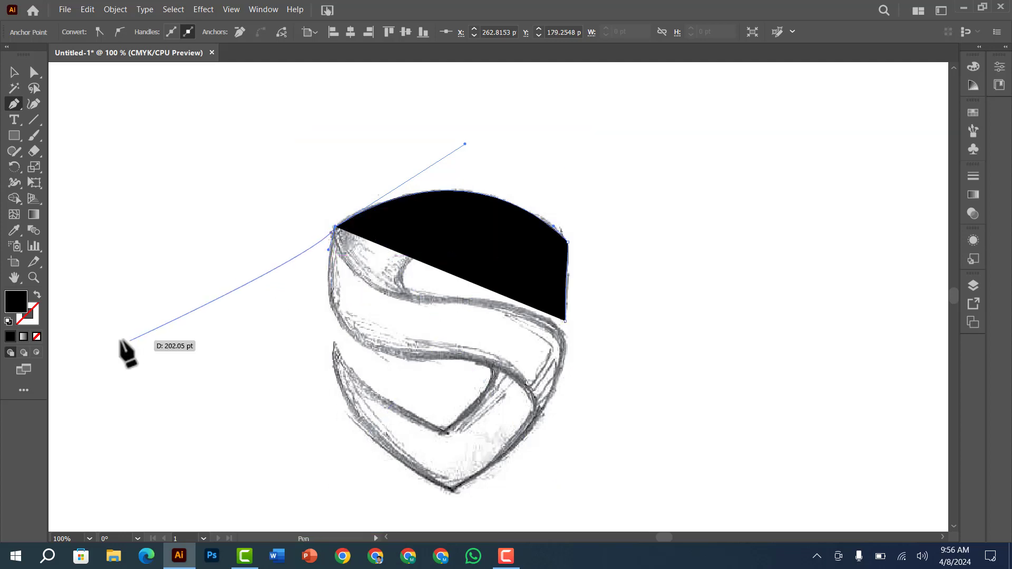
# Set the traced path to no fill and a black stroke
pyautogui.click(34, 322)
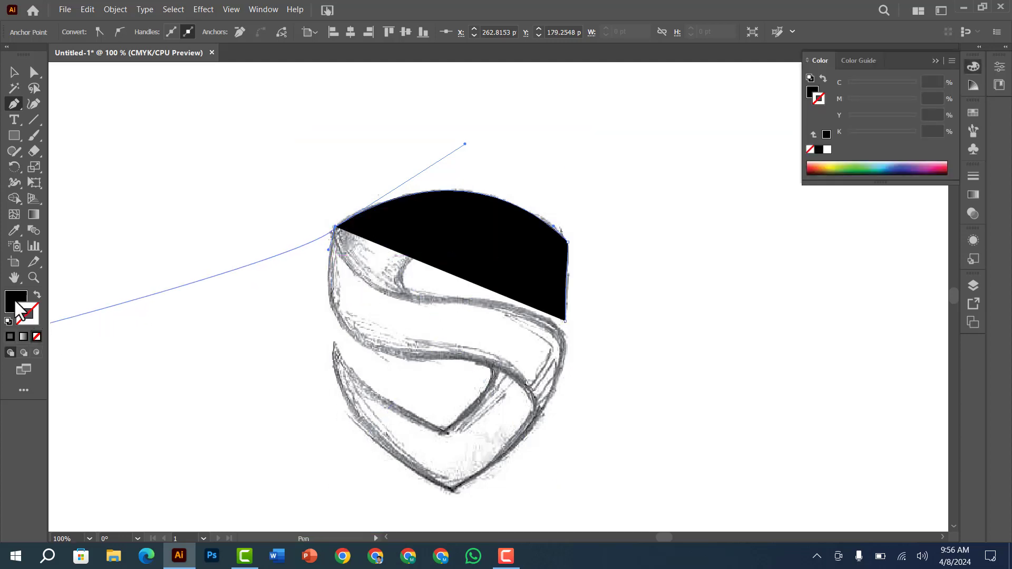
pyautogui.click(34, 334)
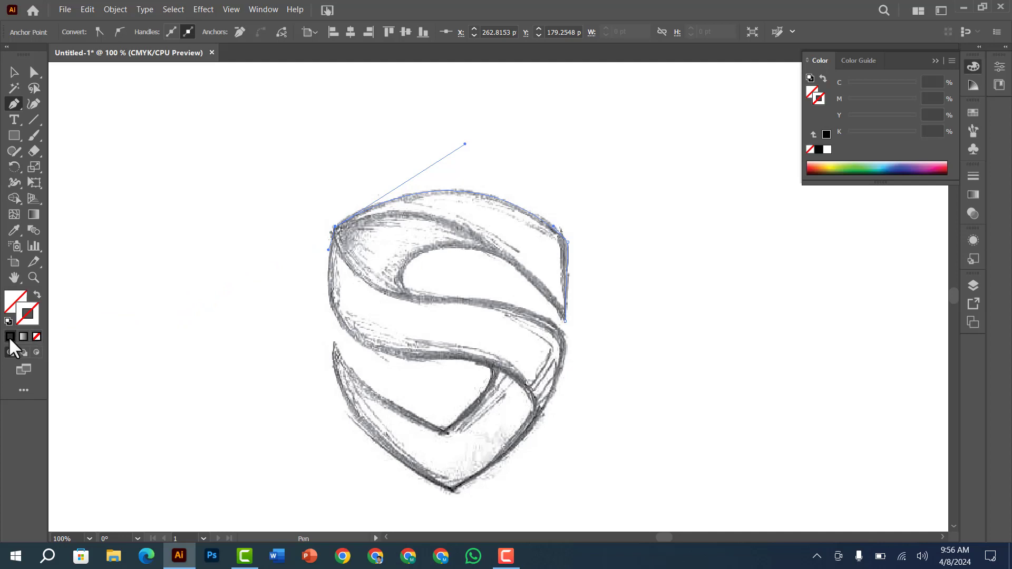
pyautogui.click(9, 336)
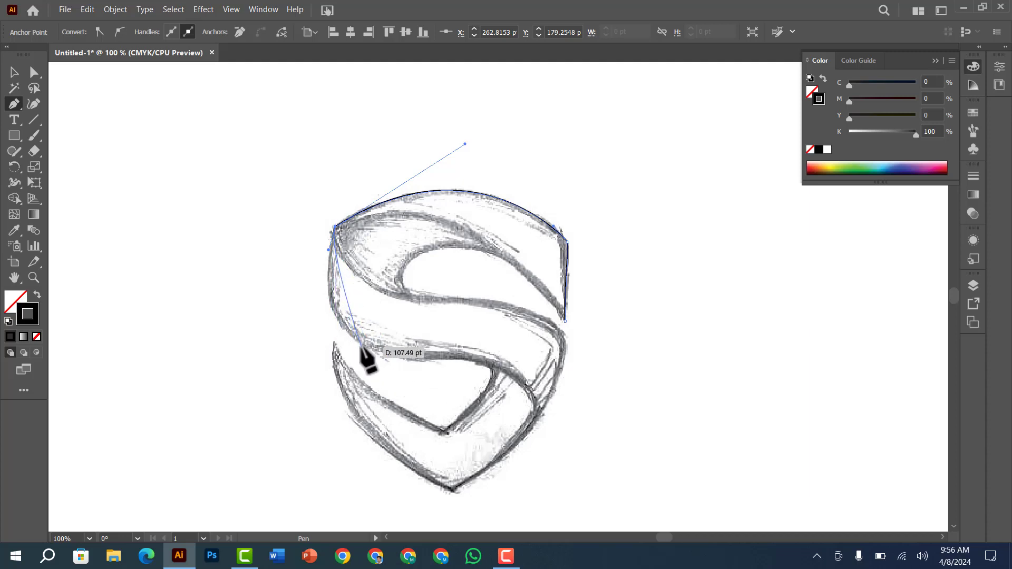
# Continue the outline down the shield's left side and along the lower S curve past the lower-right edge, fitting the curve to the sketch
pyautogui.moveTo(364, 348); pyautogui.dragTo(416, 382)
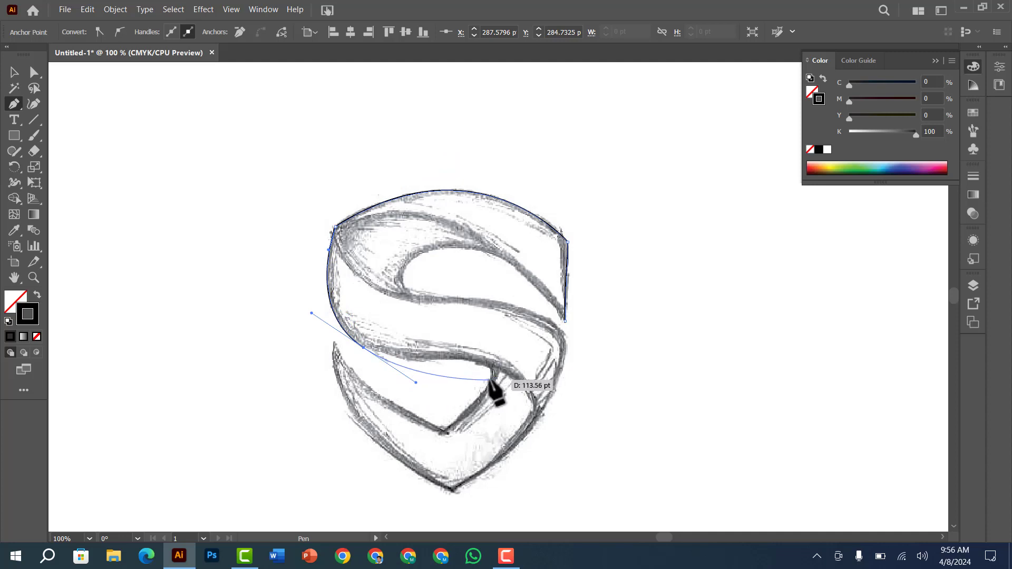
pyautogui.moveTo(536, 417); pyautogui.dragTo(548, 469)
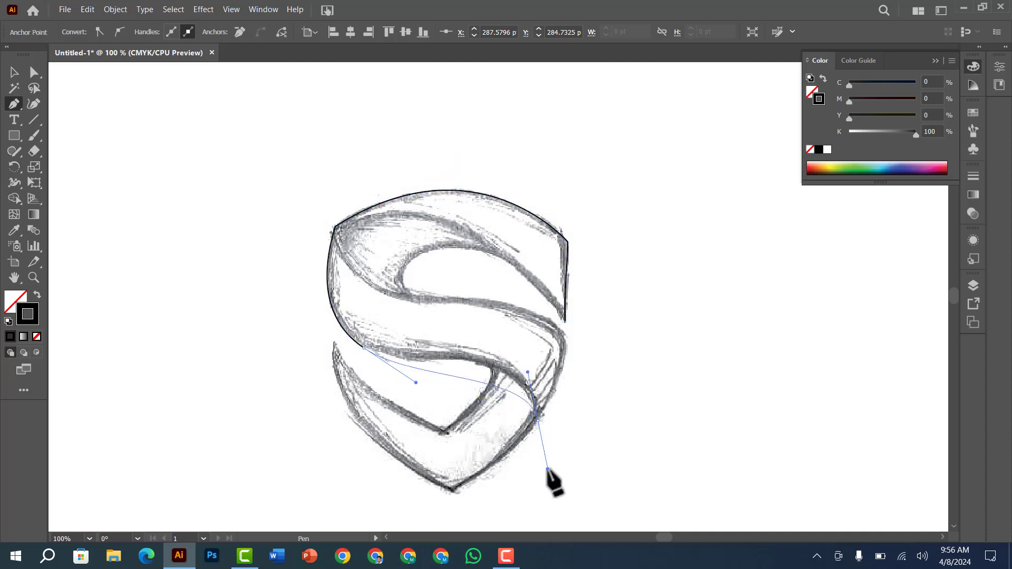
pyautogui.hotkey('ctrl', 'z')
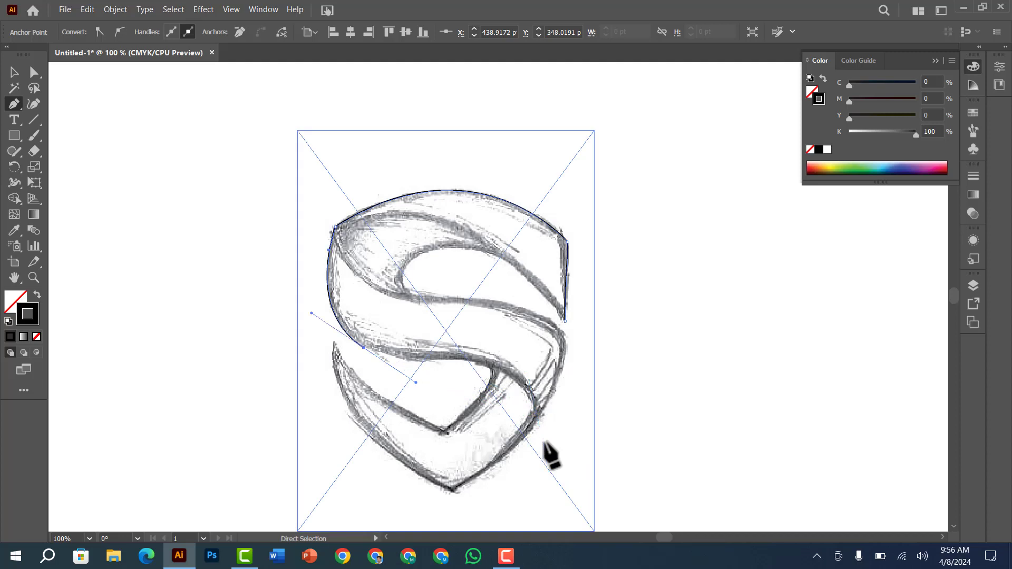
pyautogui.moveTo(544, 434); pyautogui.dragTo(557, 499)
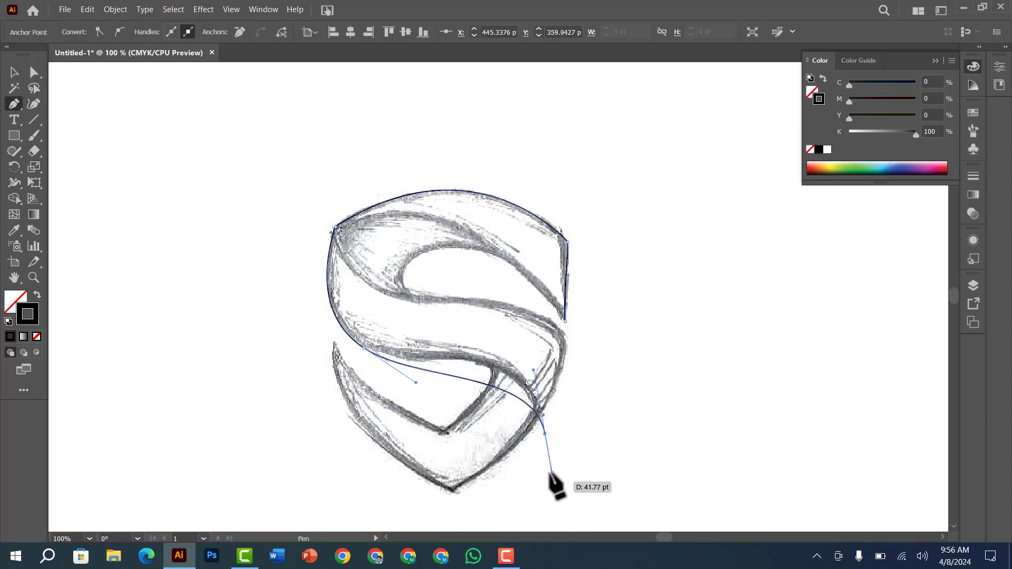
pyautogui.moveTo(534, 370); pyautogui.dragTo(510, 320)
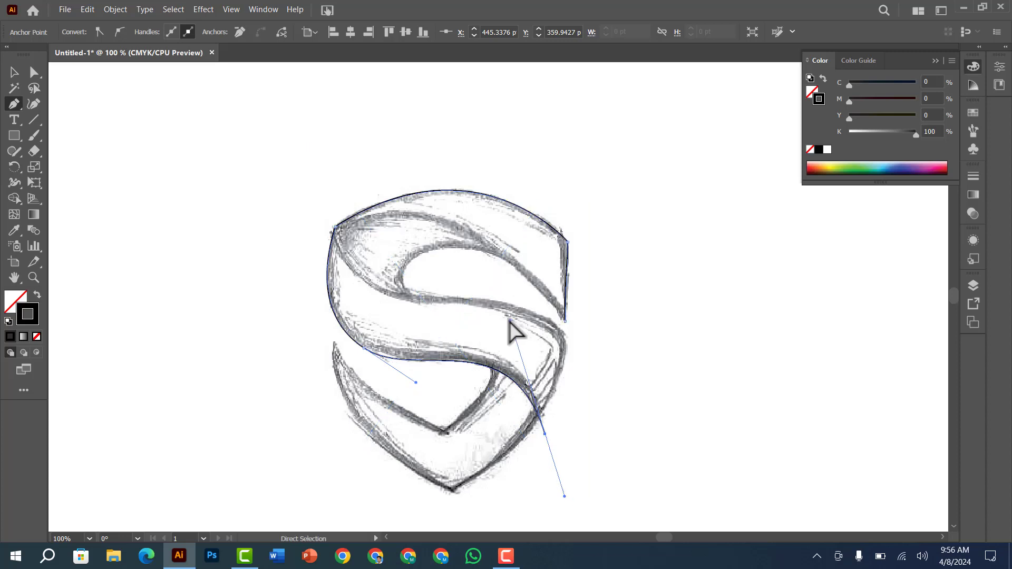
pyautogui.keyDown('ctrl'); pyautogui.click(627, 397); pyautogui.keyUp('ctrl')
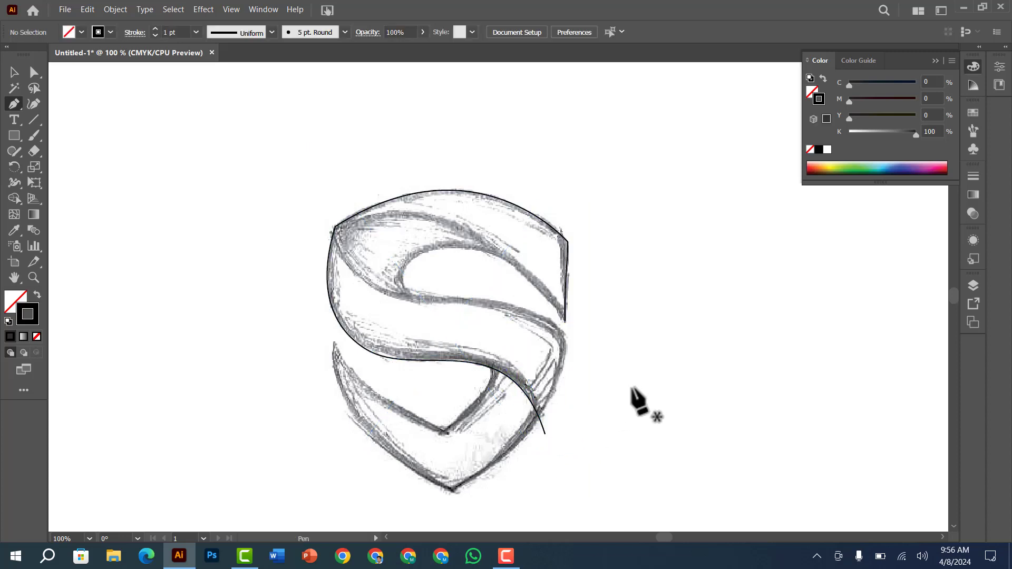
# Trace the upper inner curve from the right-hand tip to the upper-left corner, adjusting its end anchor and handle to match the sketch
pyautogui.click(565, 320)
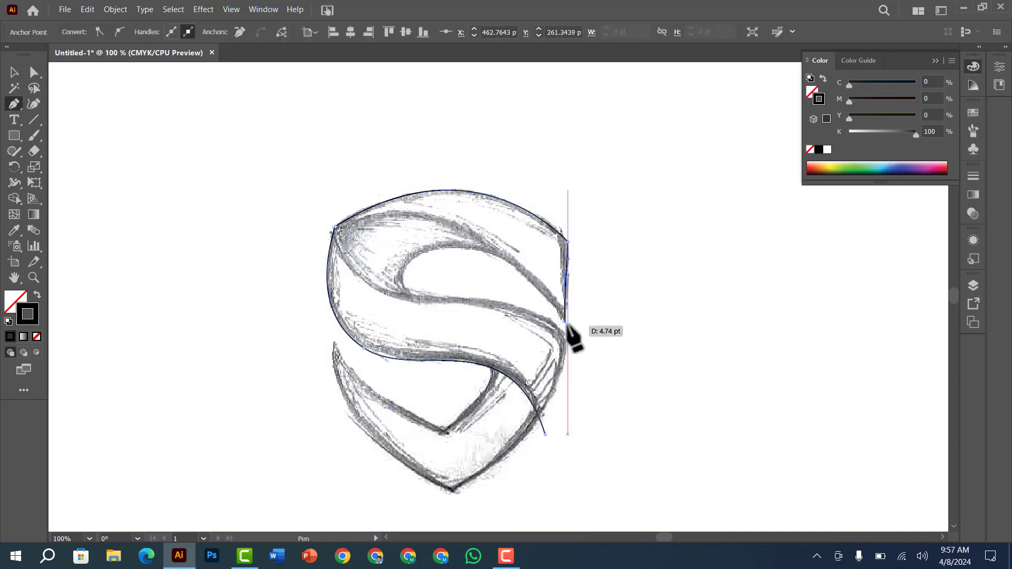
pyautogui.keyDown('ctrl'); pyautogui.click(540, 336); pyautogui.keyUp('ctrl')
pyautogui.hotkey('ctrl', '2')
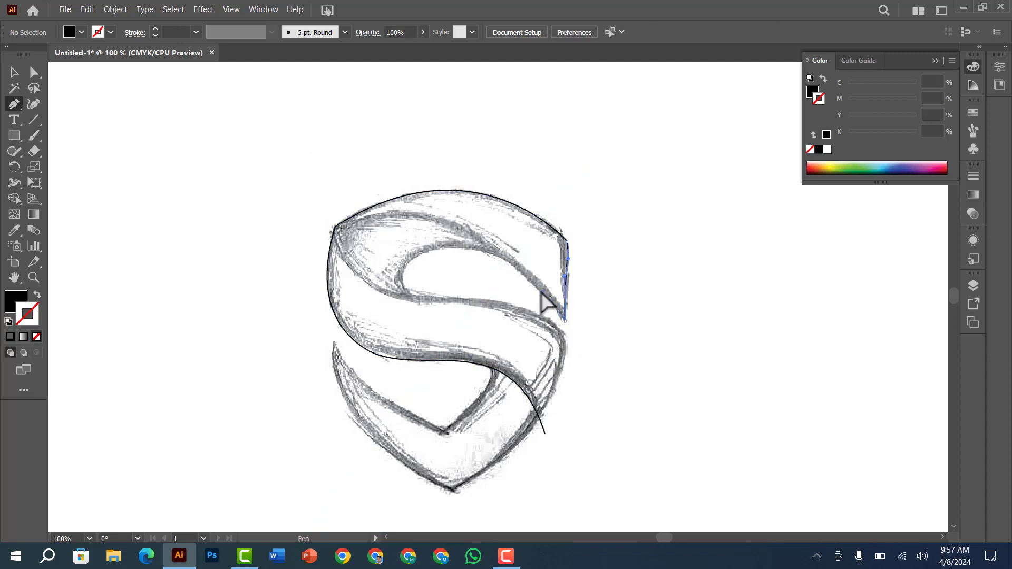
pyautogui.moveTo(565, 321); pyautogui.dragTo(537, 289)
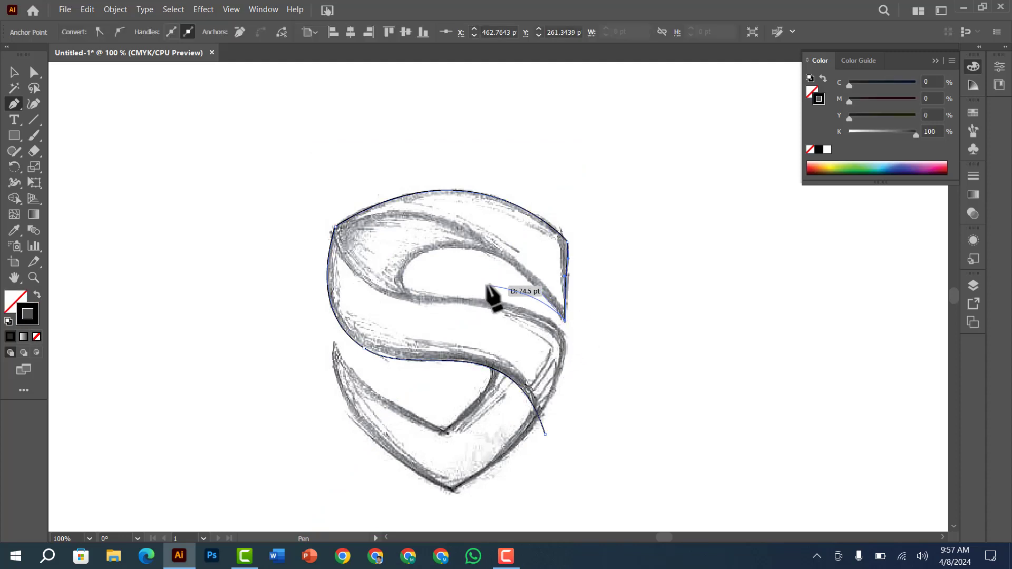
pyautogui.moveTo(328, 226); pyautogui.dragTo(170, 266)
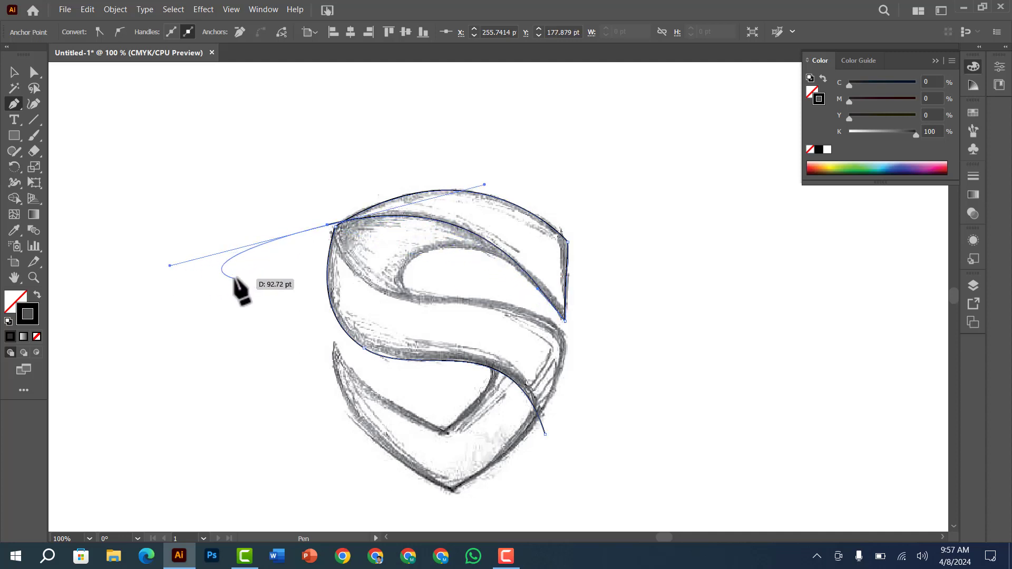
pyautogui.press('ctrl')
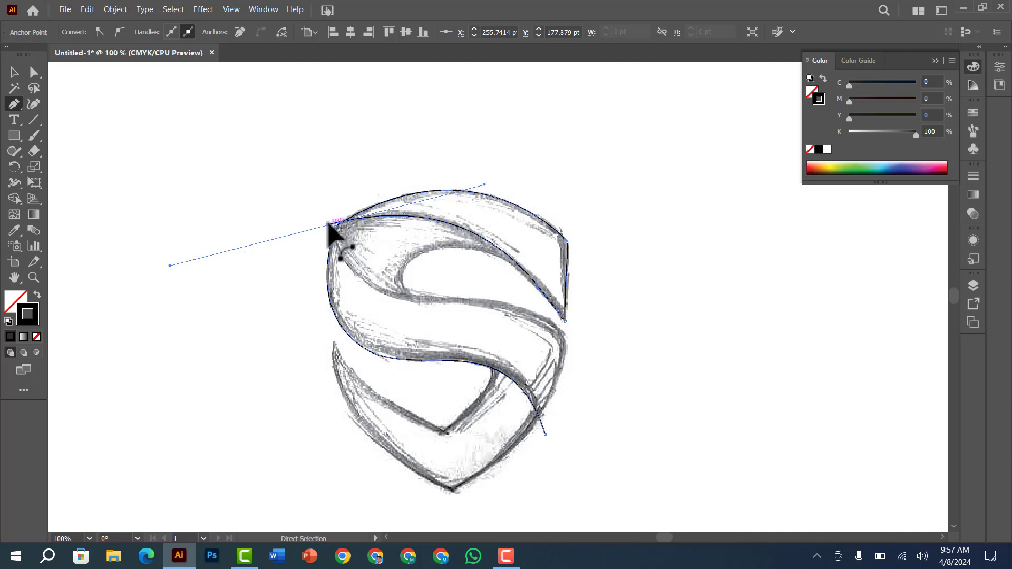
pyautogui.moveTo(327, 225); pyautogui.dragTo(331, 228)
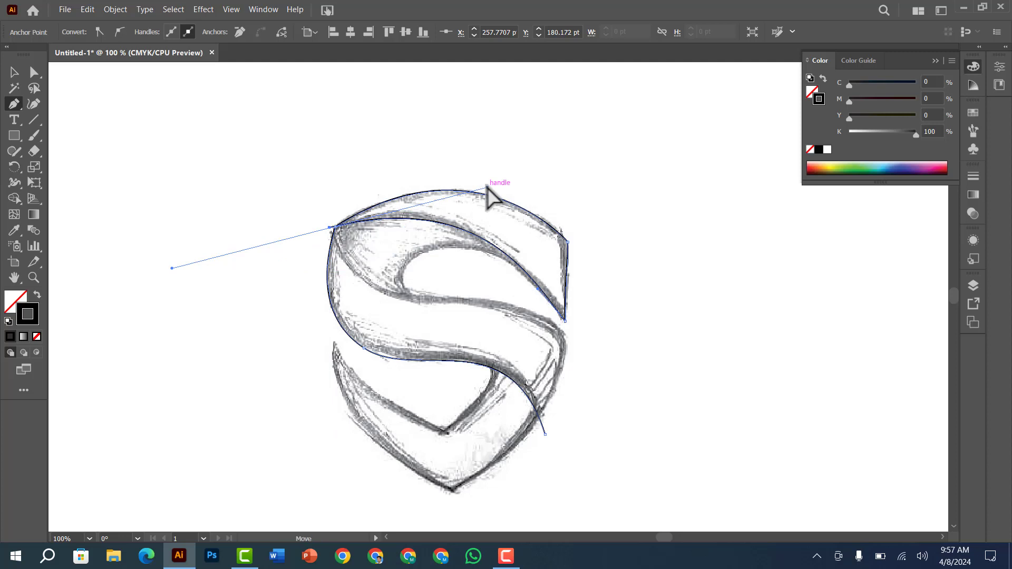
pyautogui.moveTo(486, 187); pyautogui.dragTo(481, 182)
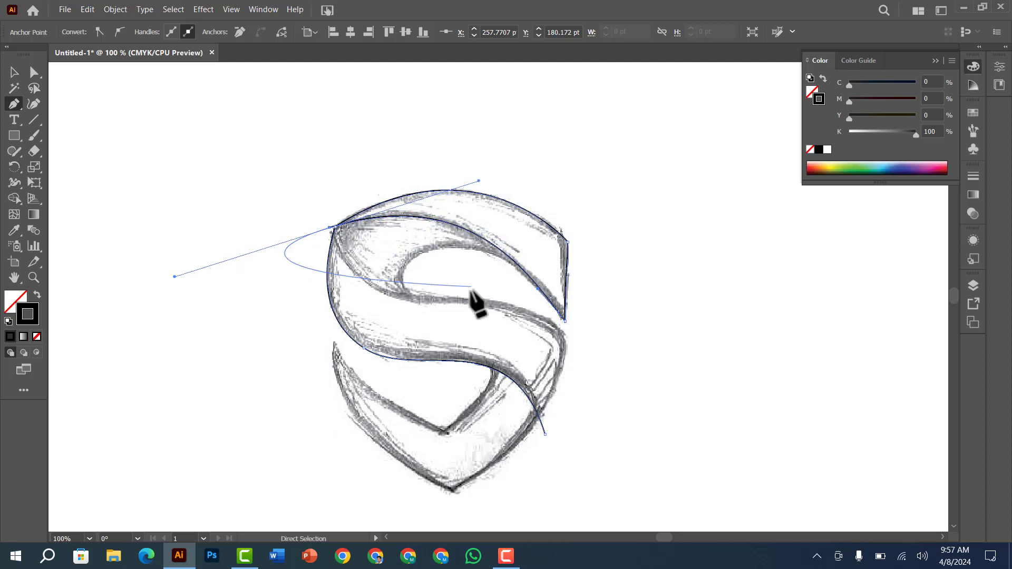
pyautogui.keyDown('ctrl'); pyautogui.click(215, 208); pyautogui.keyUp('ctrl')
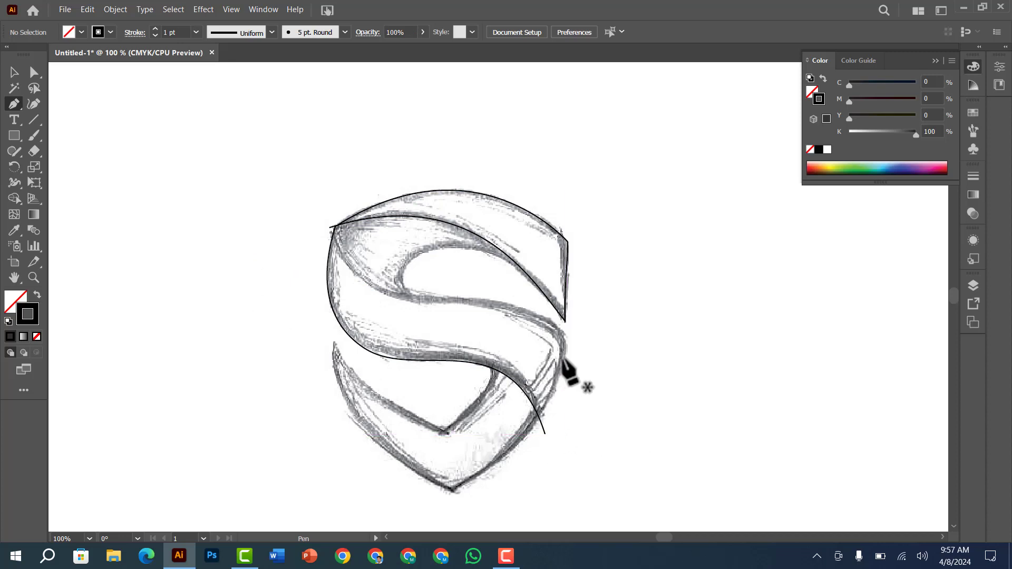
# Trace the middle S curve as a separate path from the upper-left corner to just past the right edge, and fine-tune its end
pyautogui.press('ctrl')
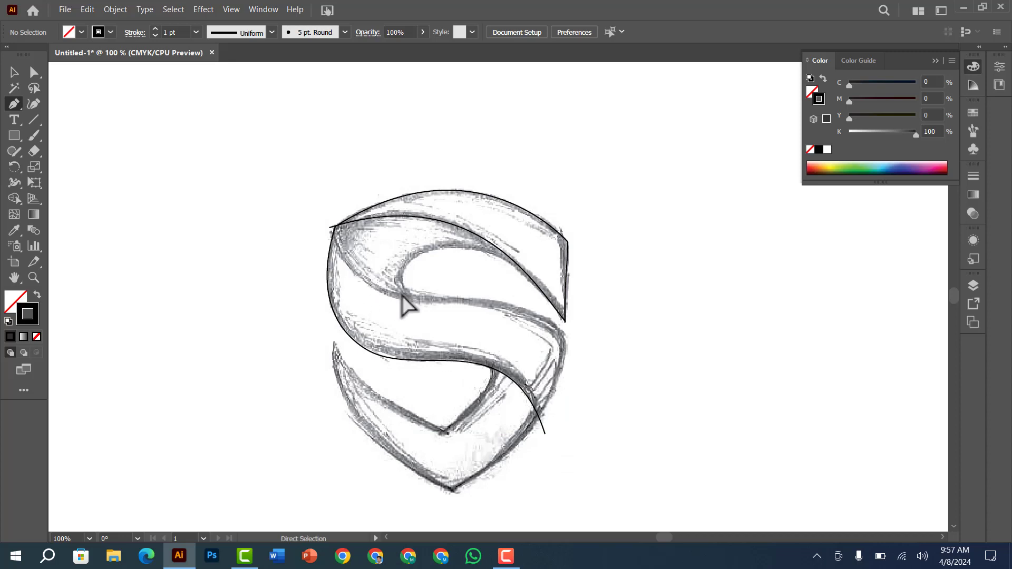
pyautogui.click(337, 229)
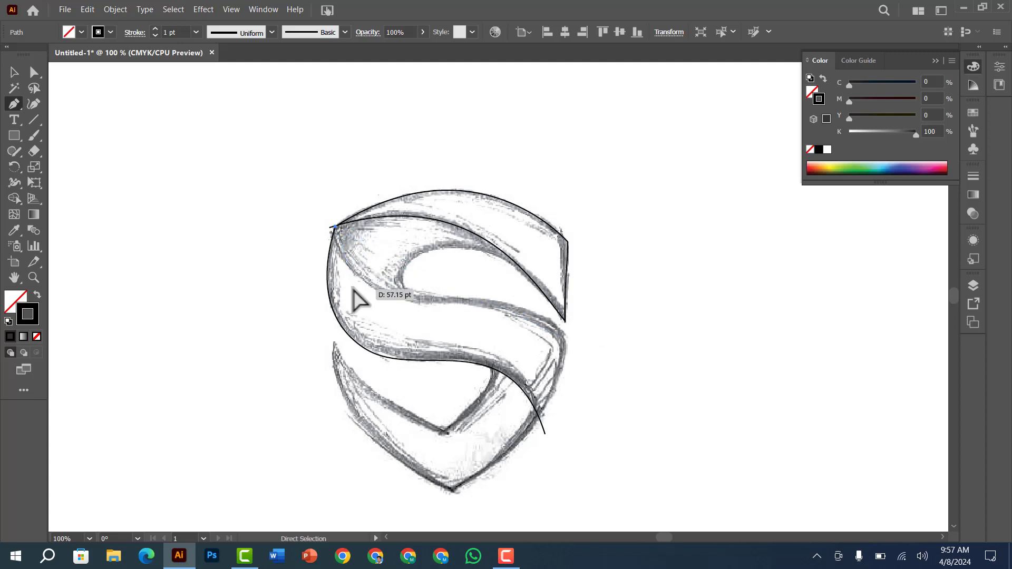
pyautogui.hotkey('ctrl', 'z')
pyautogui.moveTo(335, 228); pyautogui.dragTo(343, 254)
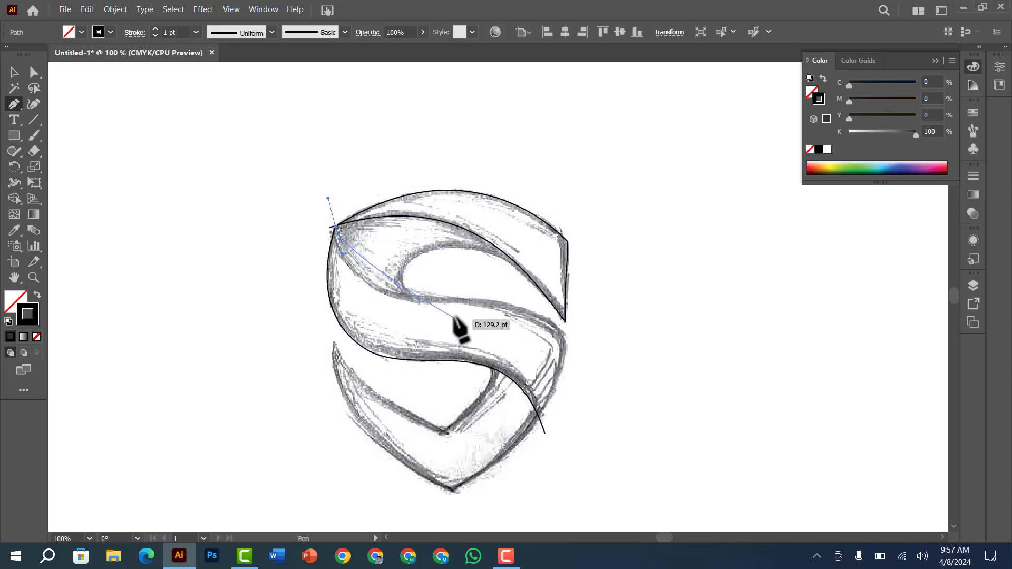
pyautogui.moveTo(460, 302); pyautogui.dragTo(559, 299)
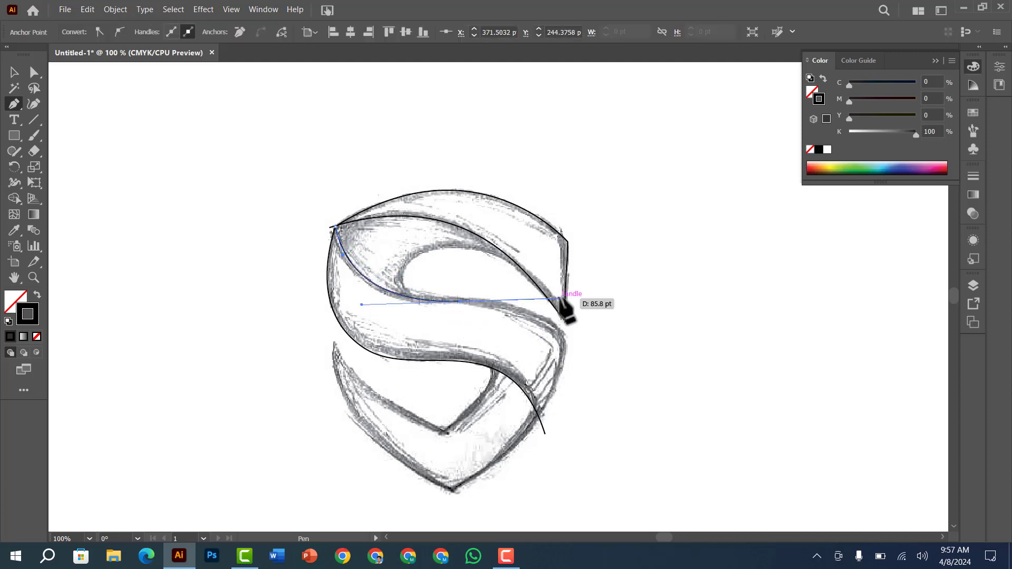
pyautogui.click(569, 346)
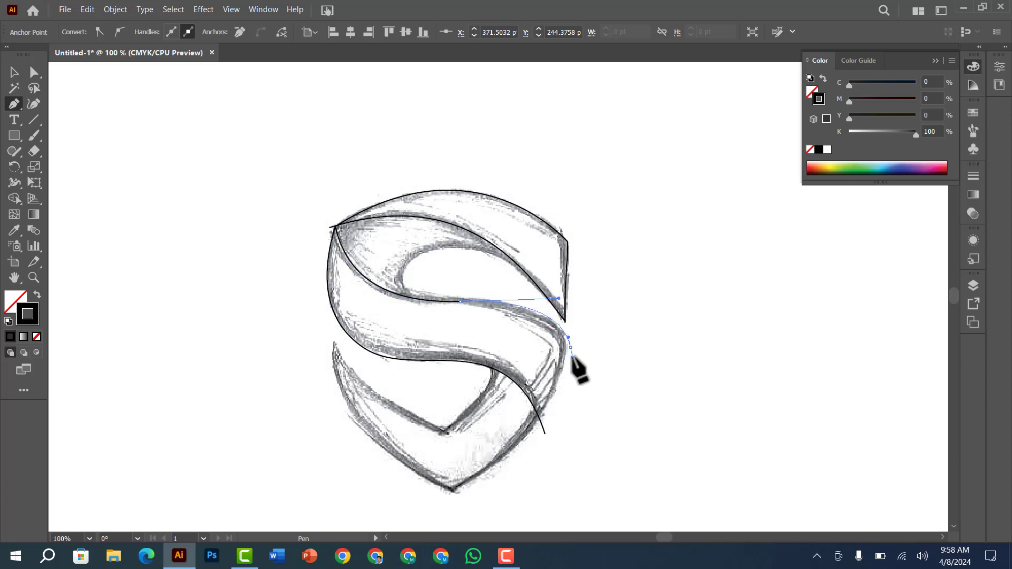
pyautogui.keyDown('ctrl'); pyautogui.click(606, 330); pyautogui.keyUp('ctrl')
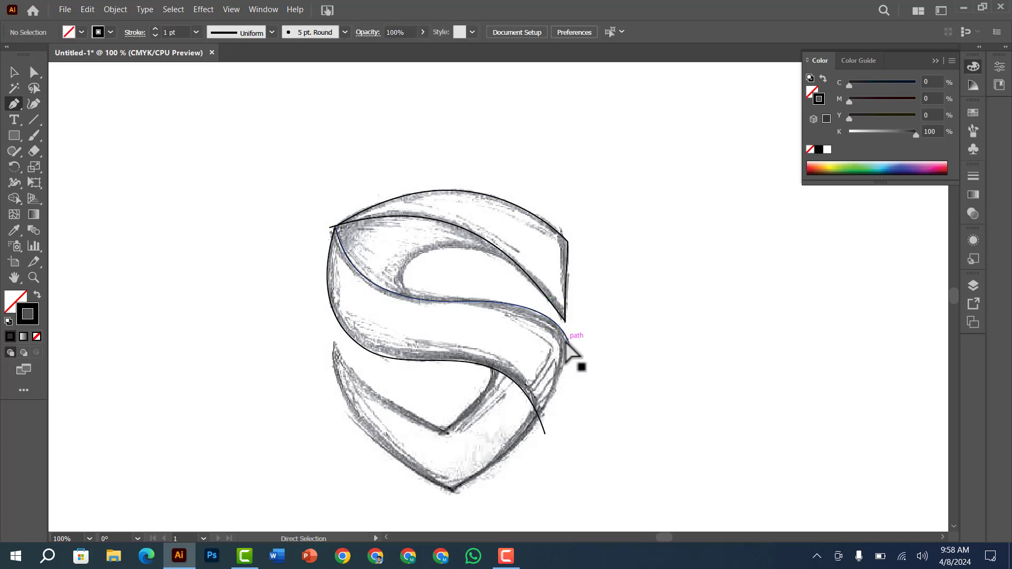
pyautogui.moveTo(570, 347); pyautogui.dragTo(571, 352)
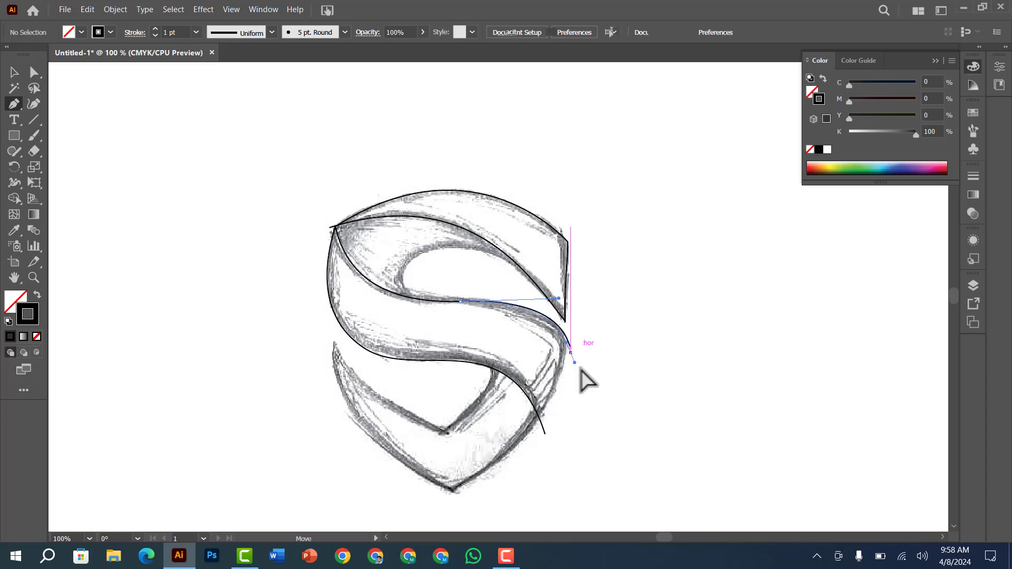
pyautogui.keyDown('ctrl'); pyautogui.click(609, 335); pyautogui.keyUp('ctrl')
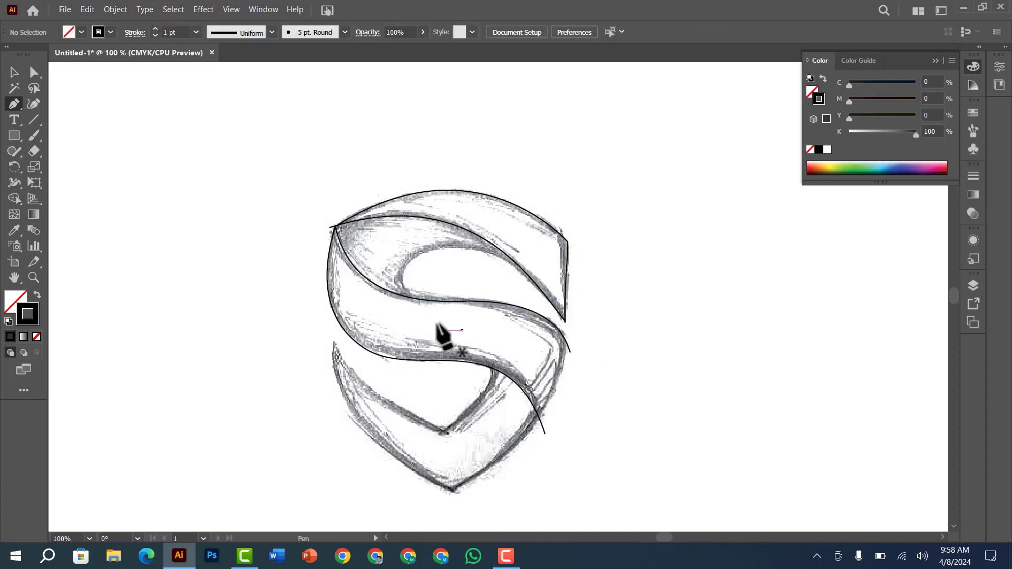
# Trace the upper inner loop as a separate path from the middle S curve round to the upper inner curve, adjusting its handles to the sketch
pyautogui.moveTo(453, 305); pyautogui.dragTo(396, 284)
pyautogui.moveTo(516, 260); pyautogui.dragTo(599, 276)
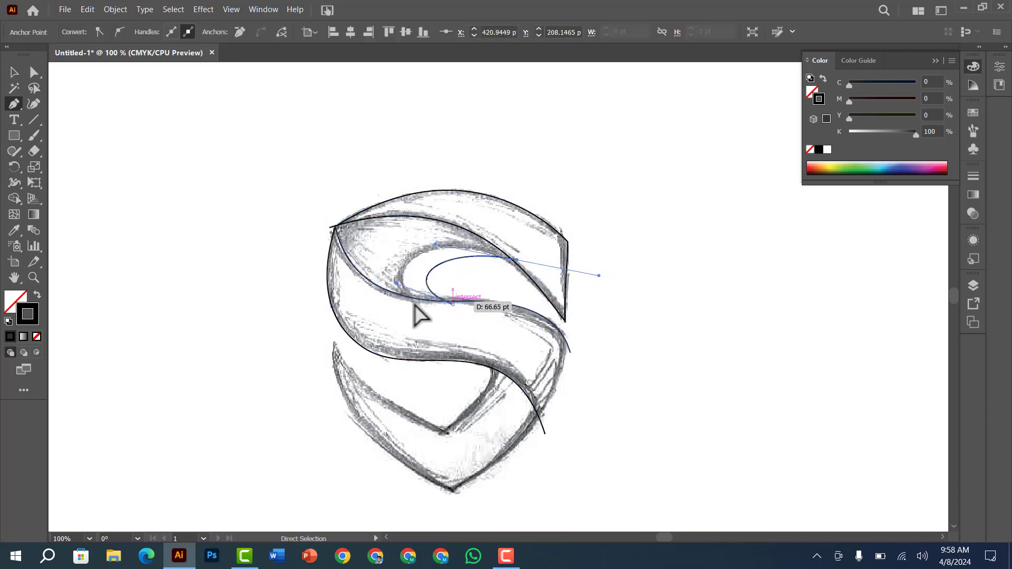
pyautogui.moveTo(397, 284); pyautogui.dragTo(345, 285)
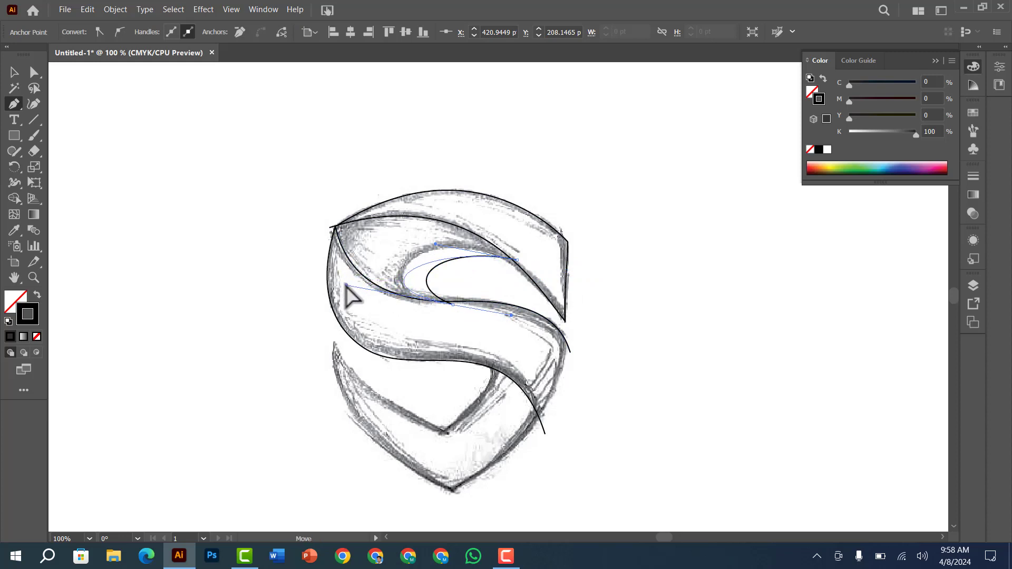
pyautogui.moveTo(436, 244); pyautogui.dragTo(420, 212)
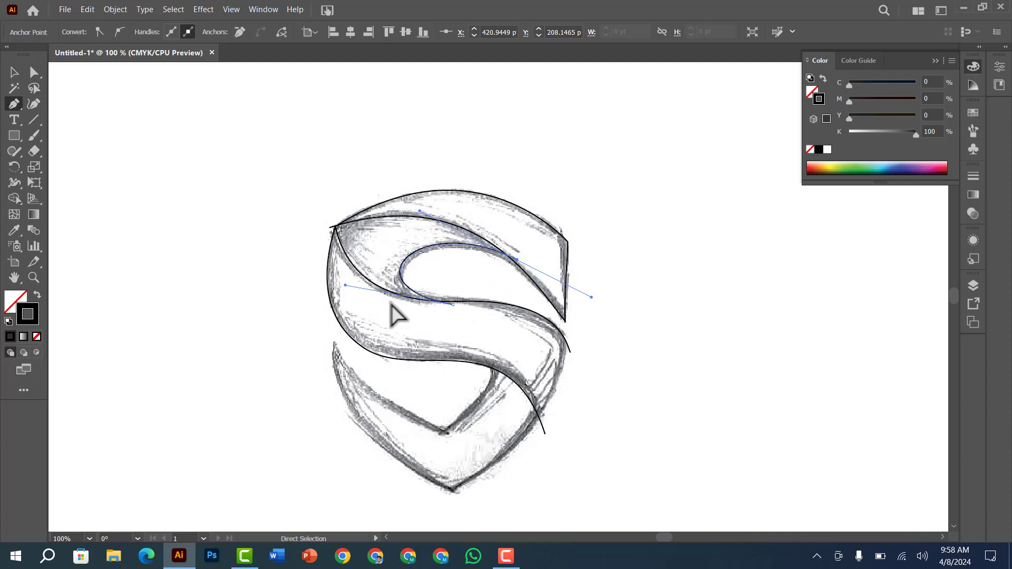
pyautogui.moveTo(345, 286); pyautogui.dragTo(352, 294)
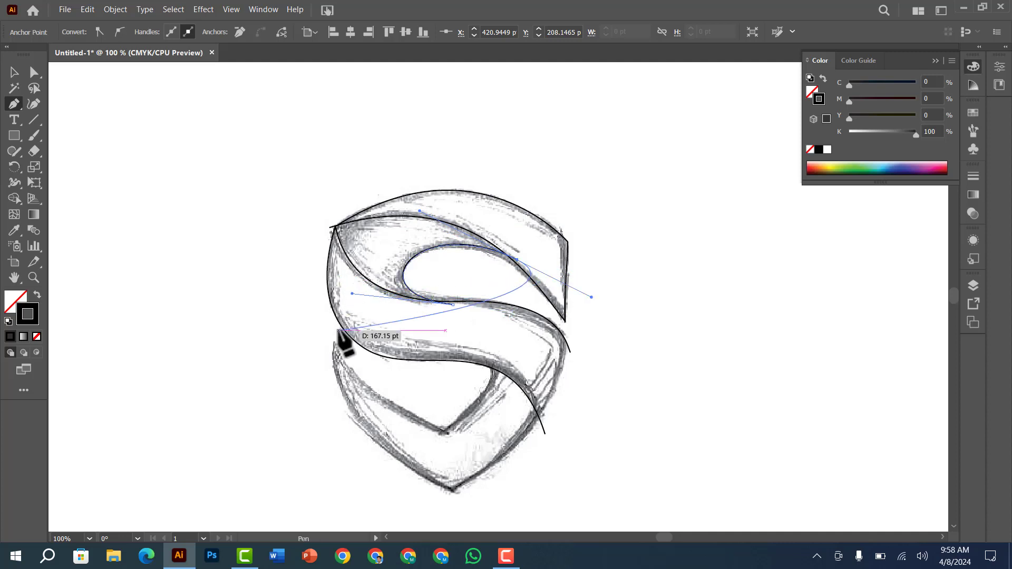
pyautogui.keyDown('ctrl'); pyautogui.click(711, 270); pyautogui.keyUp('ctrl')
# Trace the shield's lower outer edge from the right side down to the bottom point, adjusting both handles to fit the sketch
pyautogui.scroll(-3, 685, 334)
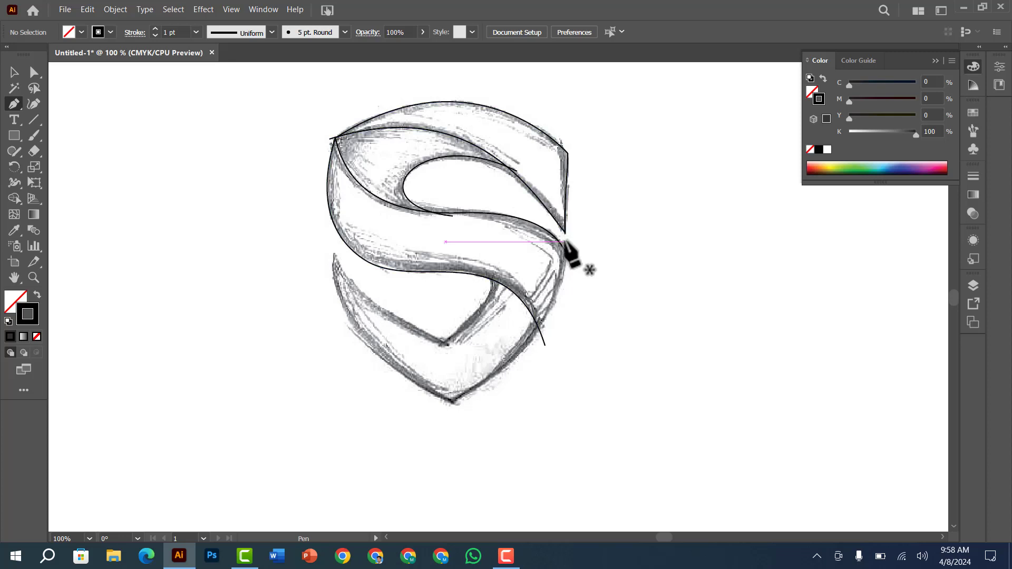
pyautogui.moveTo(565, 242); pyautogui.dragTo(564, 250)
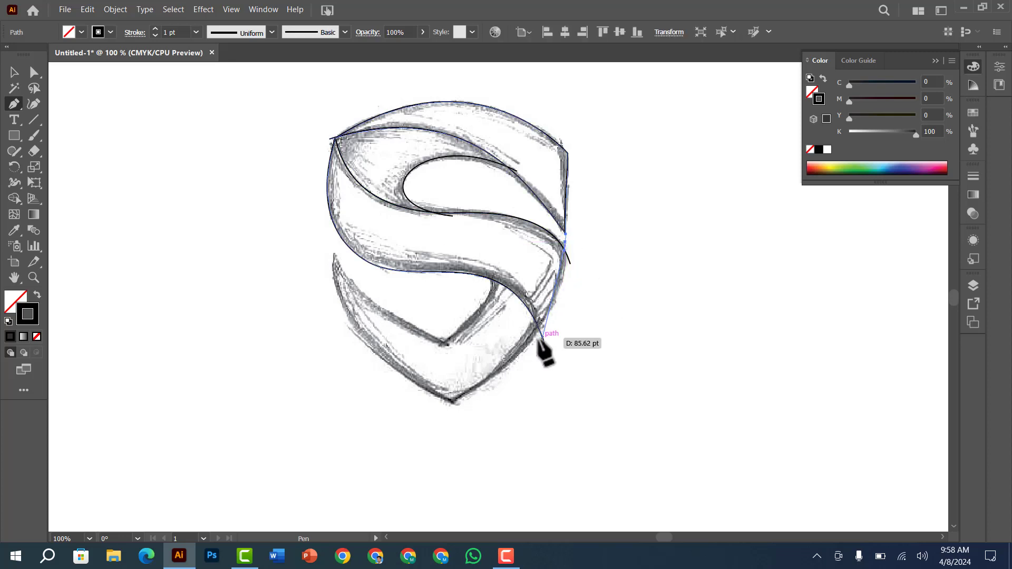
pyautogui.moveTo(454, 402); pyautogui.dragTo(411, 399)
pyautogui.press('ctrl')
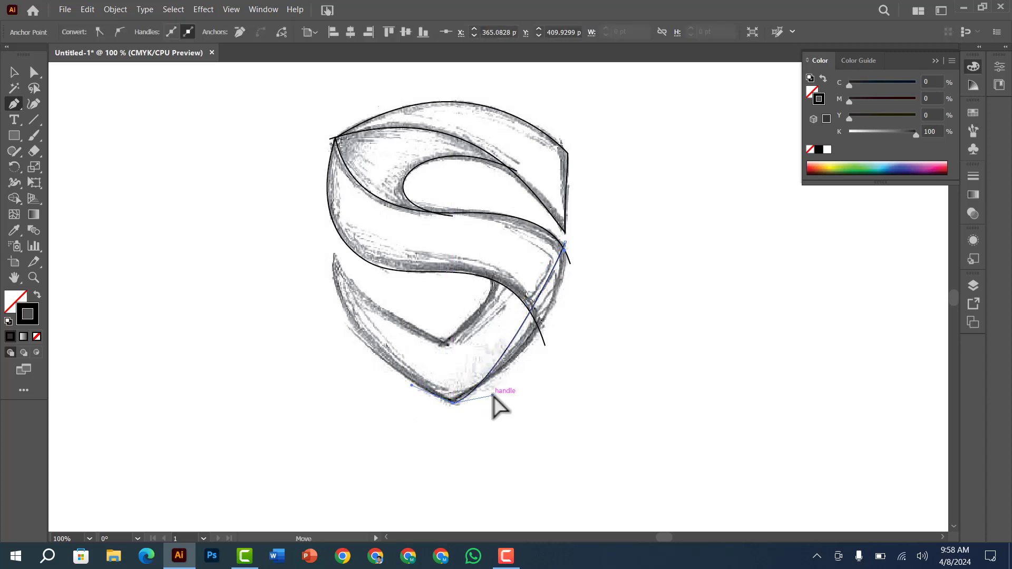
pyautogui.moveTo(493, 394); pyautogui.dragTo(560, 359)
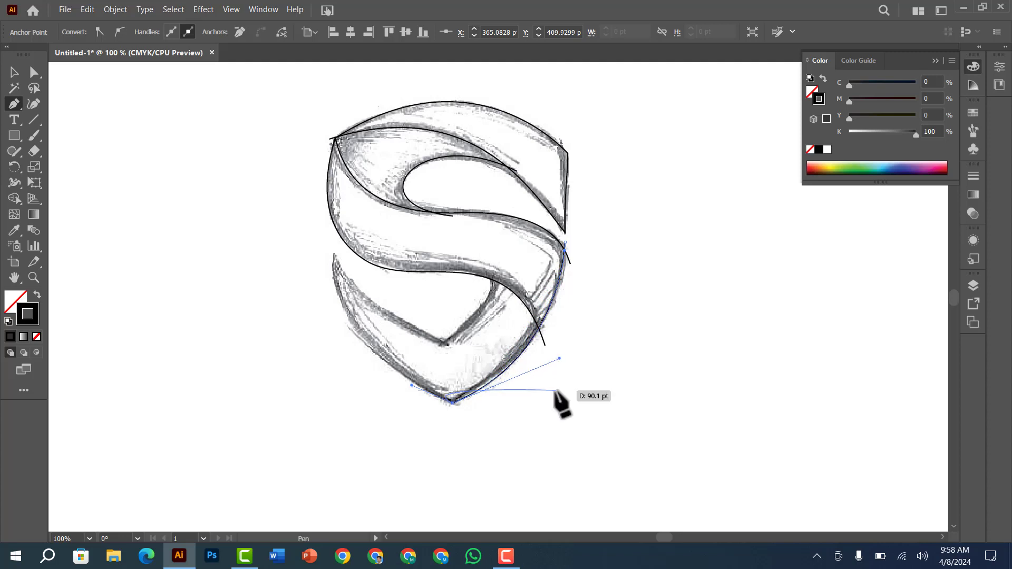
pyautogui.press('ctrl')
pyautogui.moveTo(564, 250); pyautogui.dragTo(566, 267)
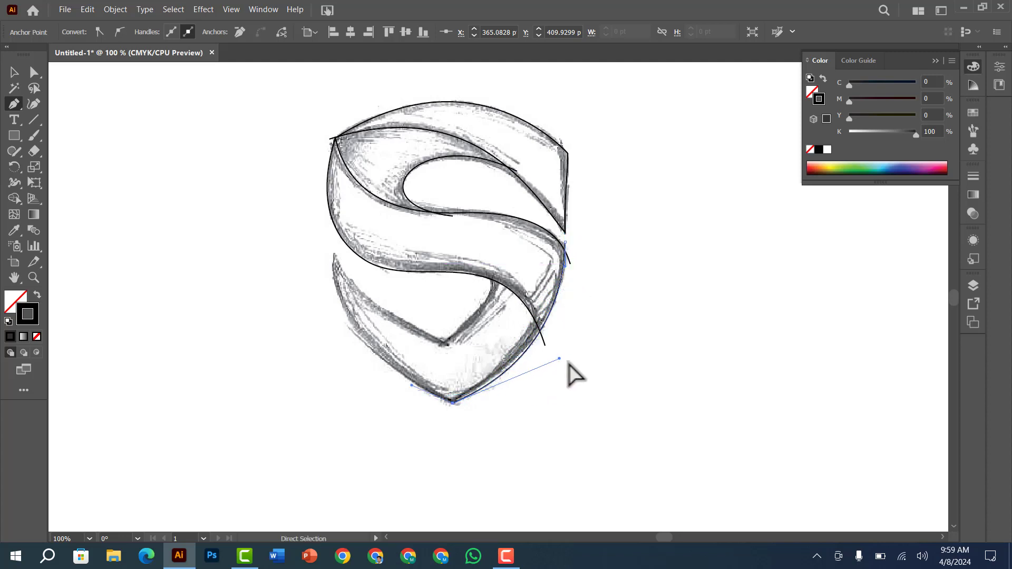
pyautogui.moveTo(558, 359); pyautogui.dragTo(552, 346)
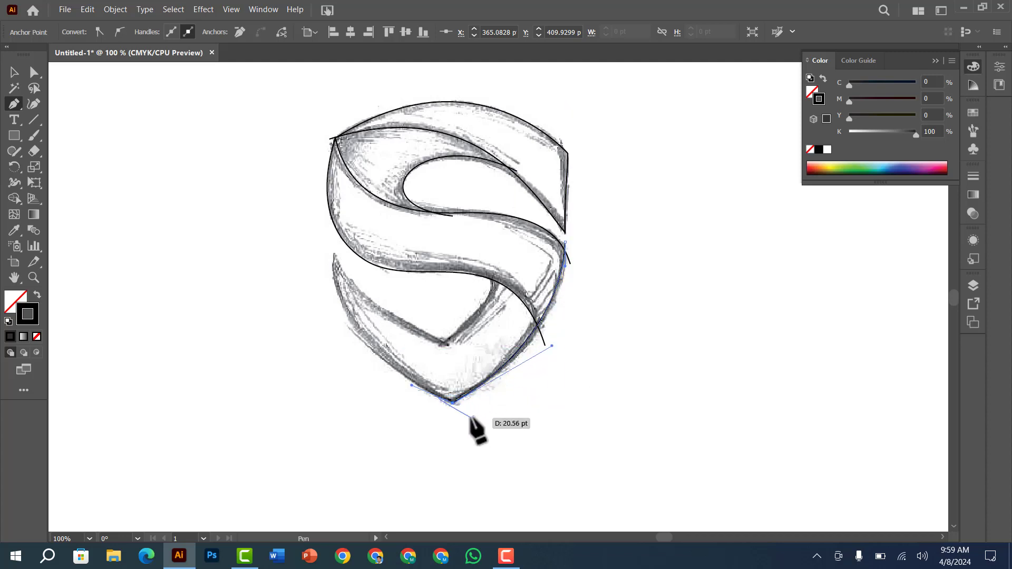
# Continue the path from the bottom point up to the lower-left tip, lengthening the tip's handle so the curve follows the sketch
pyautogui.moveTo(335, 256); pyautogui.dragTo(338, 199)
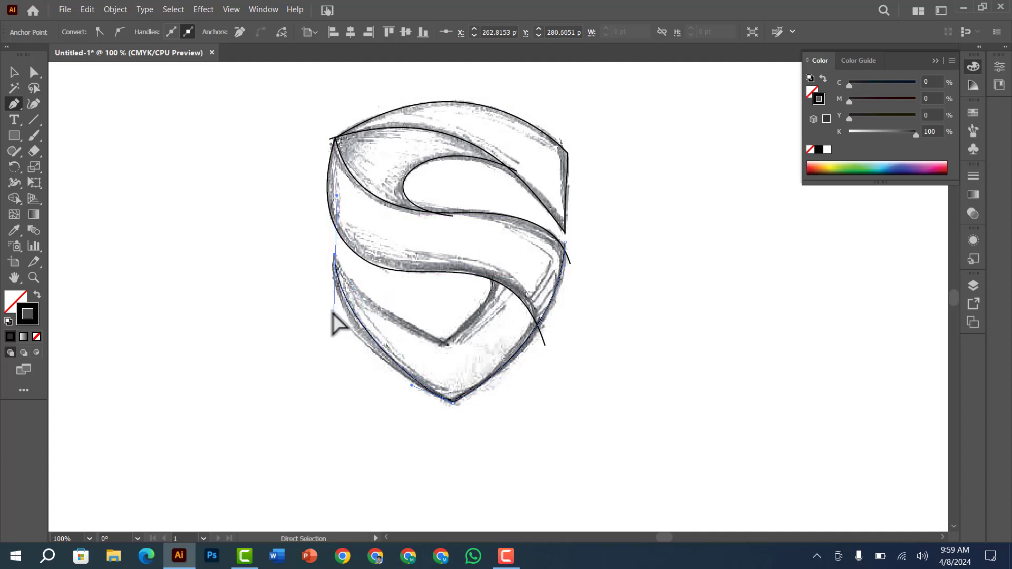
pyautogui.moveTo(334, 313); pyautogui.dragTo(337, 360)
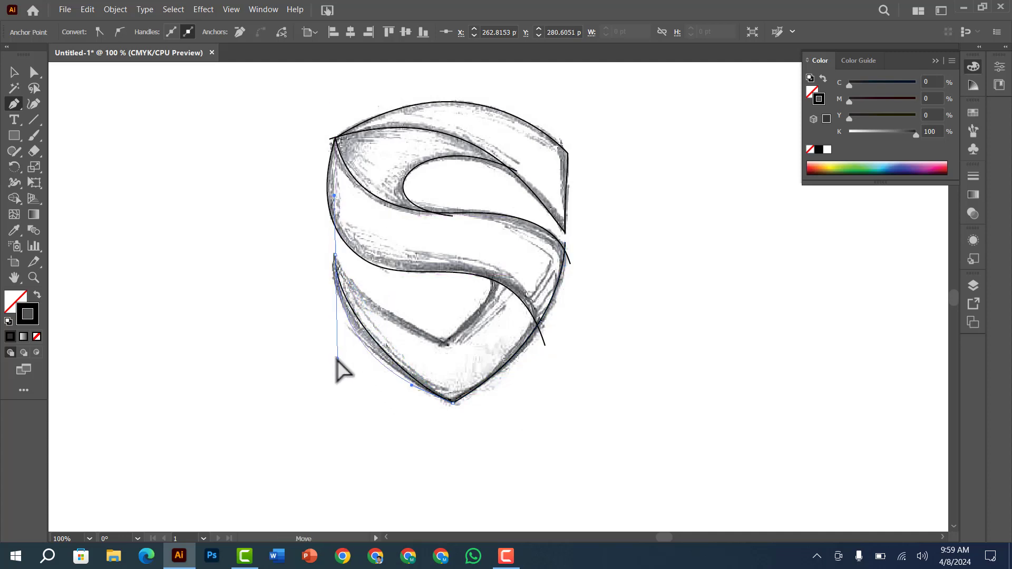
pyautogui.keyDown('ctrl'); pyautogui.click(334, 395); pyautogui.keyUp('ctrl')
# Continue the path from the lower-left tip along the inner V-shaped edge and up to the lower S curve
pyautogui.moveTo(335, 255); pyautogui.dragTo(349, 285)
pyautogui.hotkey('ctrl', 'z')
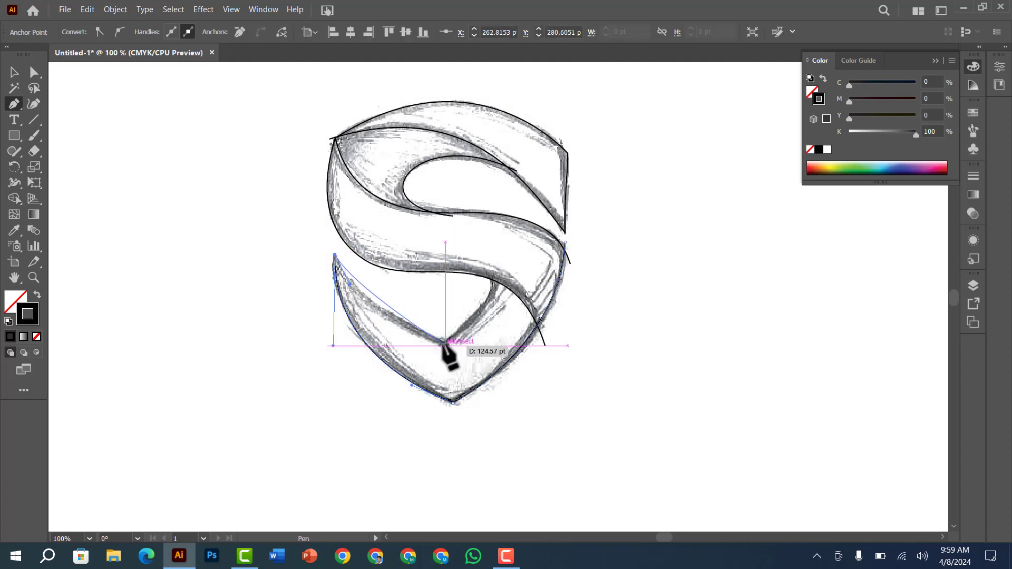
pyautogui.moveTo(443, 345); pyautogui.dragTo(503, 365)
pyautogui.moveTo(479, 311); pyautogui.dragTo(496, 292)
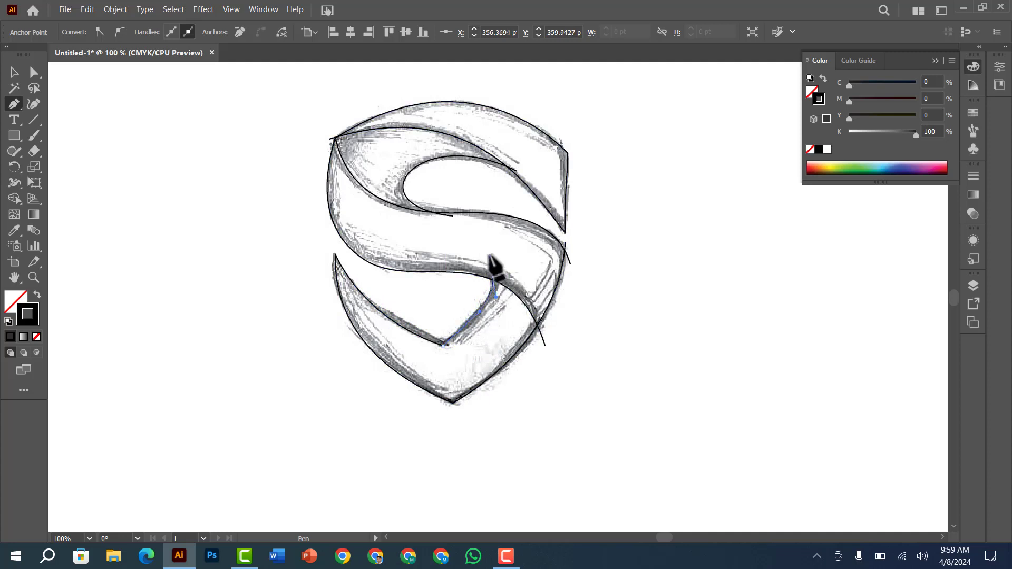
pyautogui.moveTo(490, 256); pyautogui.dragTo(490, 257)
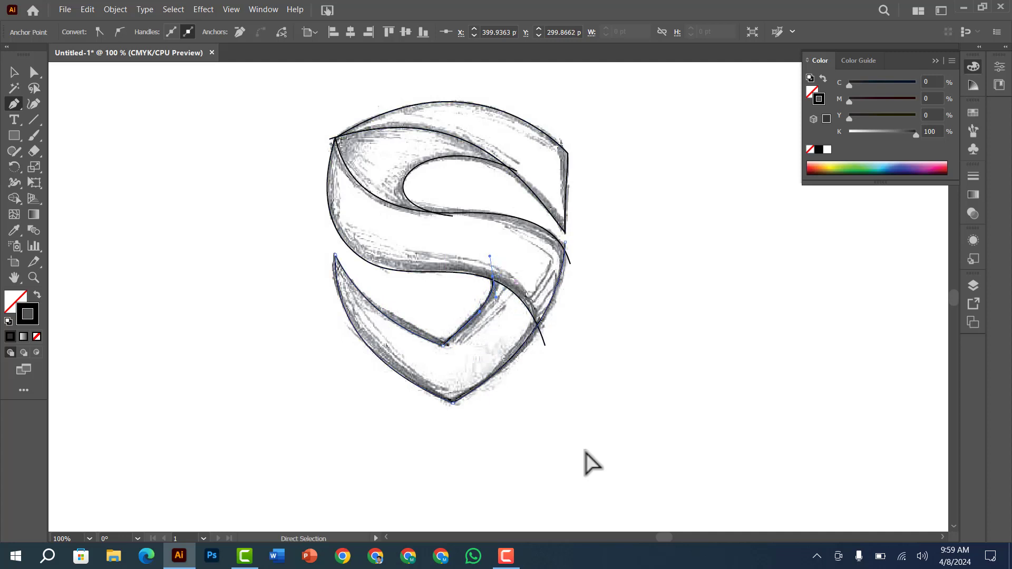
# Fine-tune the inner V-shaped edge by moving its end anchor and corner point and adjusting their handles to the sketch
pyautogui.keyDown('ctrl'); pyautogui.click(497, 280); pyautogui.keyUp('ctrl')
pyautogui.moveTo(492, 295); pyautogui.dragTo(485, 288)
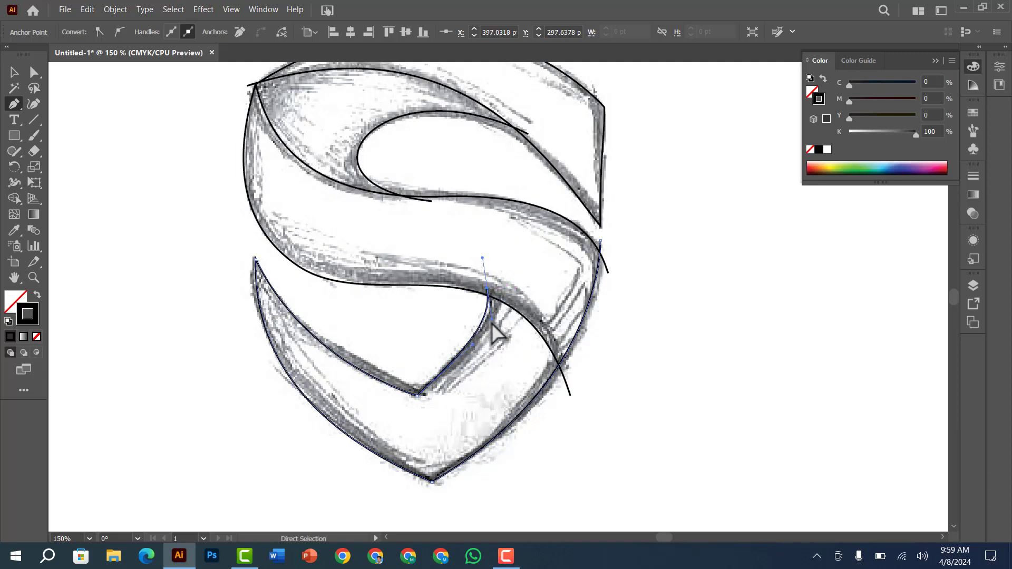
pyautogui.moveTo(493, 322); pyautogui.dragTo(496, 331)
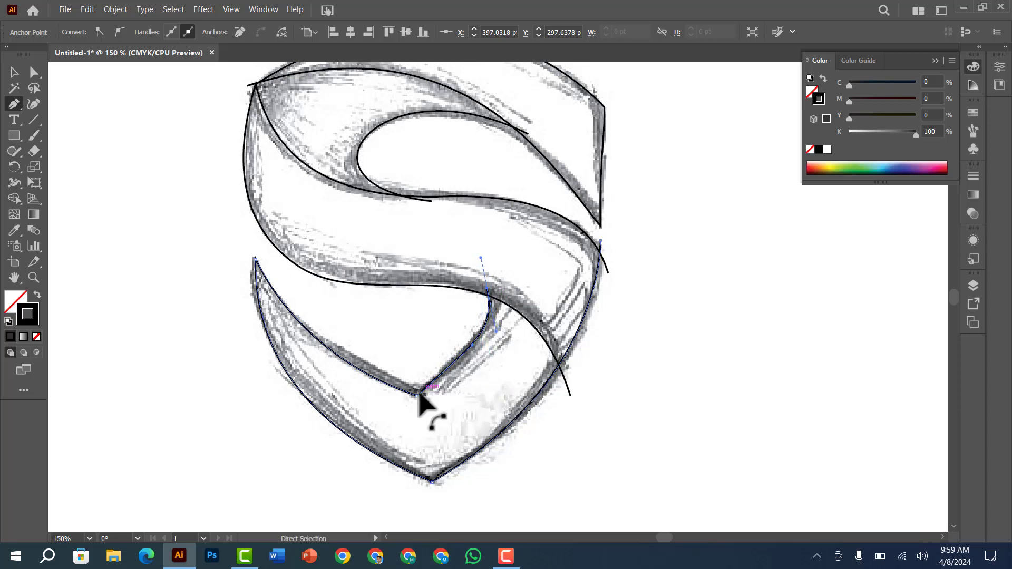
pyautogui.moveTo(417, 395); pyautogui.dragTo(423, 393)
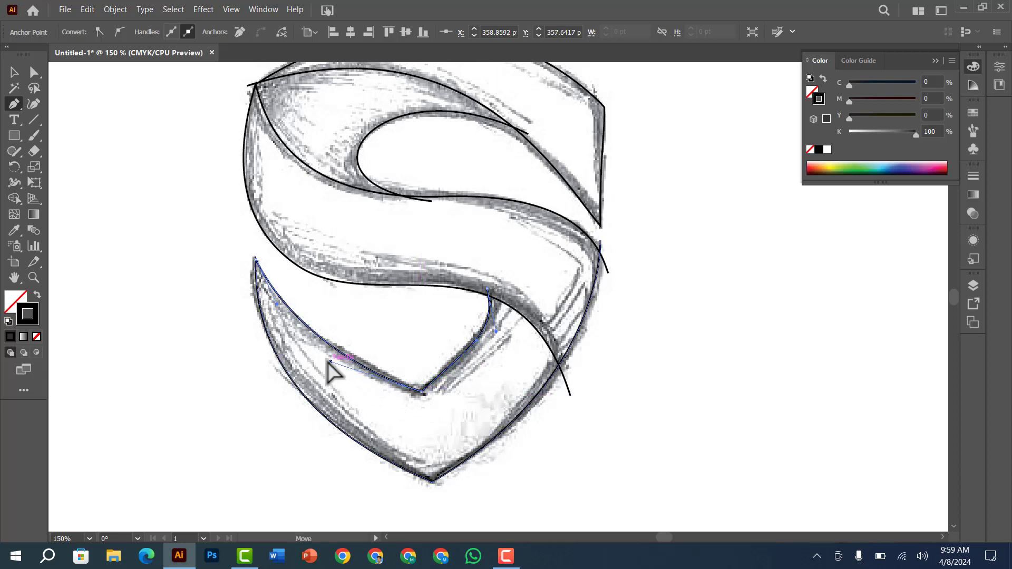
pyautogui.moveTo(330, 362); pyautogui.dragTo(326, 361)
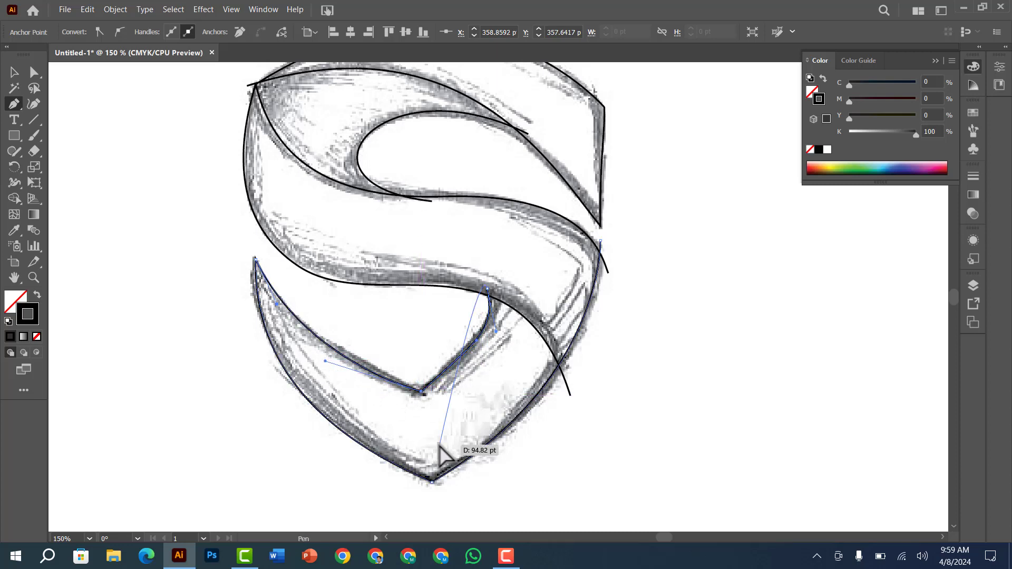
pyautogui.click(656, 295)
# Move the middle S curve's start anchor slightly up at the shield's upper-left corner
pyautogui.scroll(5, 654, 337)
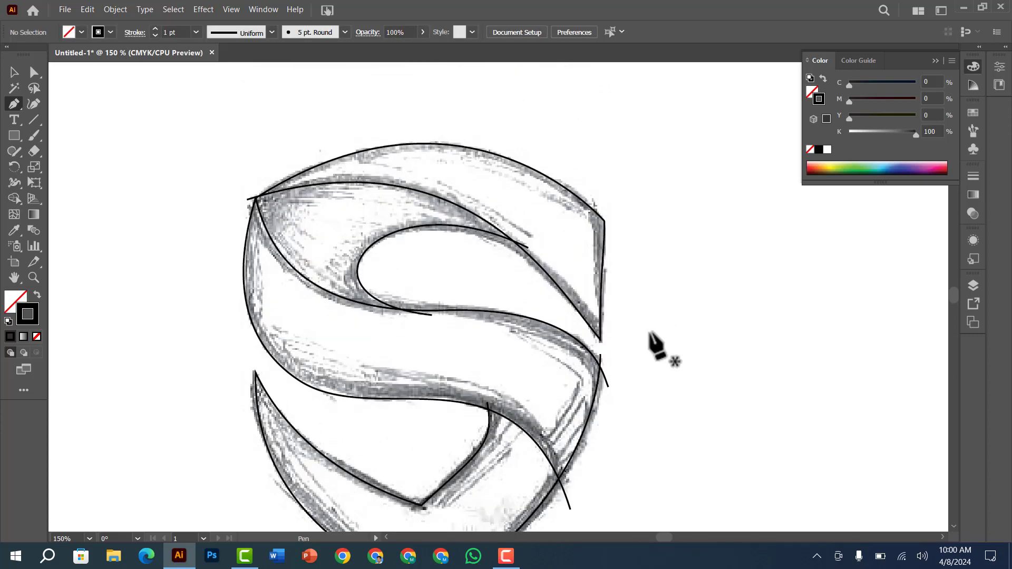
pyautogui.click(249, 185)
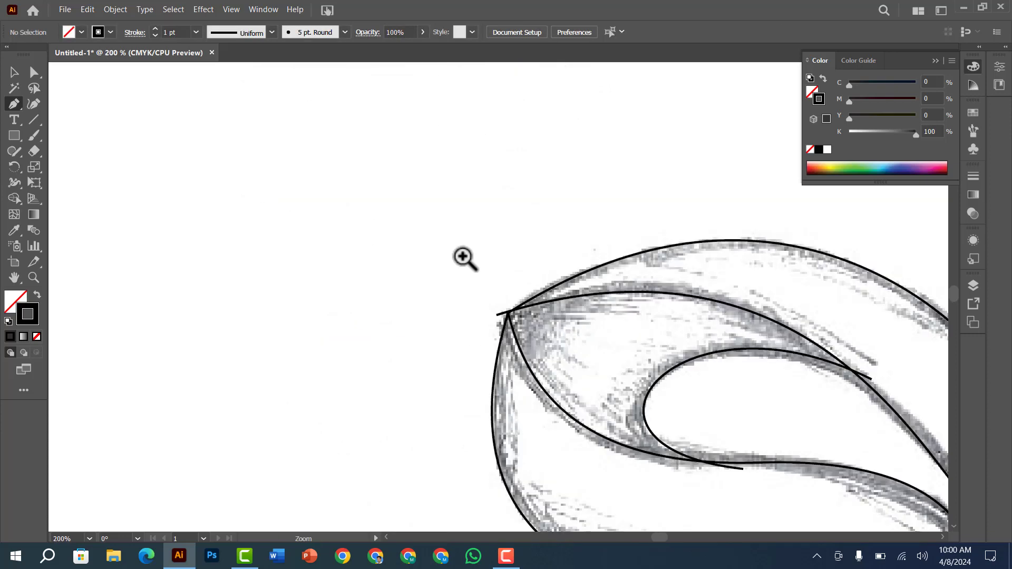
pyautogui.click(464, 258)
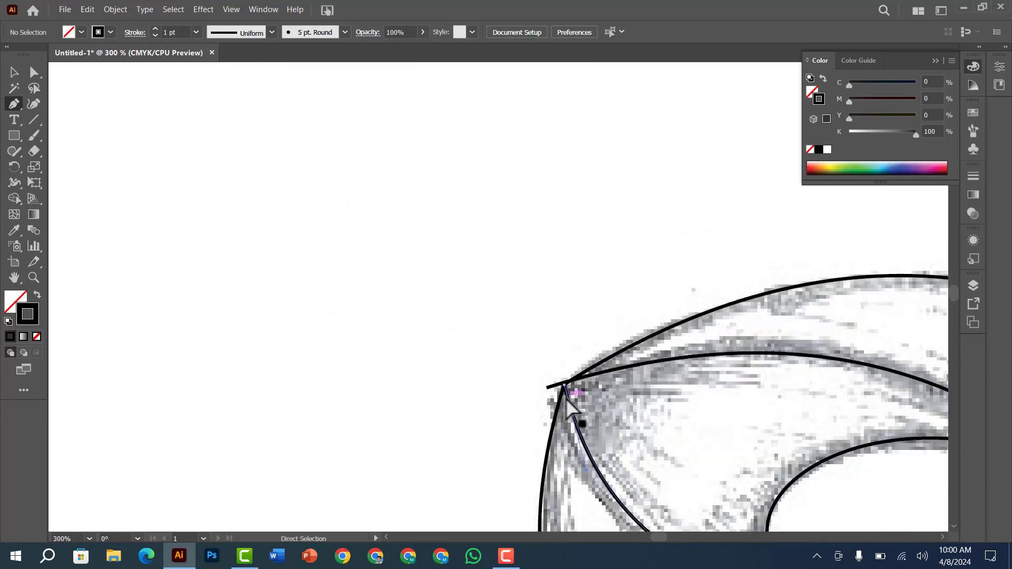
pyautogui.keyDown('ctrl'); pyautogui.click(564, 387); pyautogui.keyUp('ctrl')
pyautogui.moveTo(565, 385); pyautogui.dragTo(564, 380)
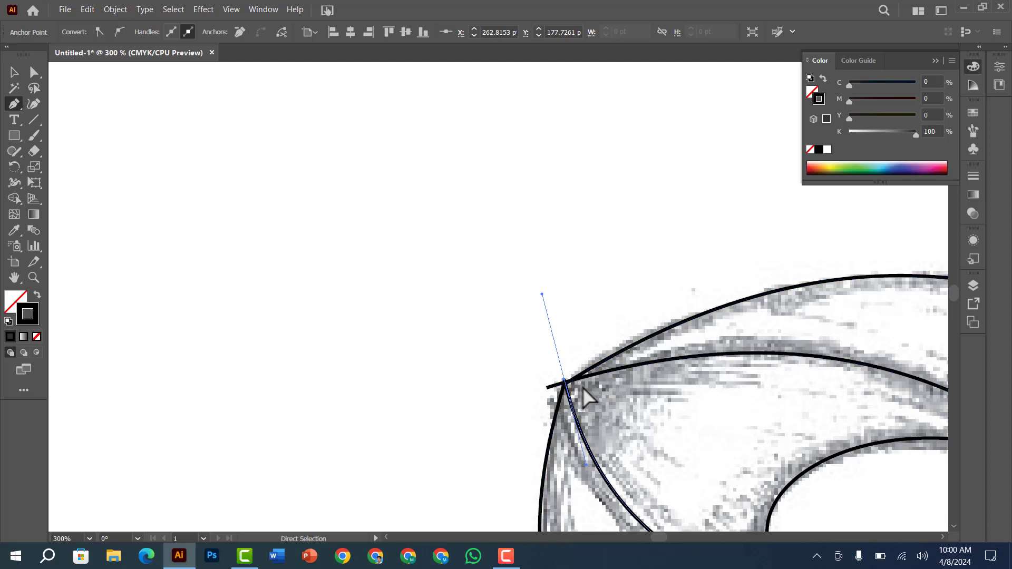
pyautogui.hotkey('ctrl', 'y')
pyautogui.hotkey('ctrl', 'y')
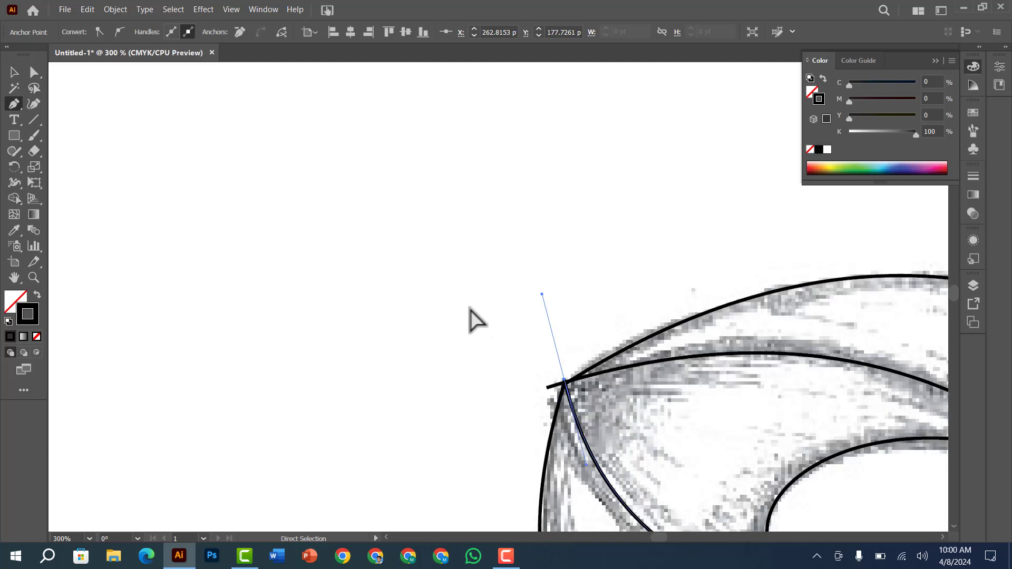
pyautogui.keyDown('ctrl'); pyautogui.click(496, 329); pyautogui.keyUp('ctrl')
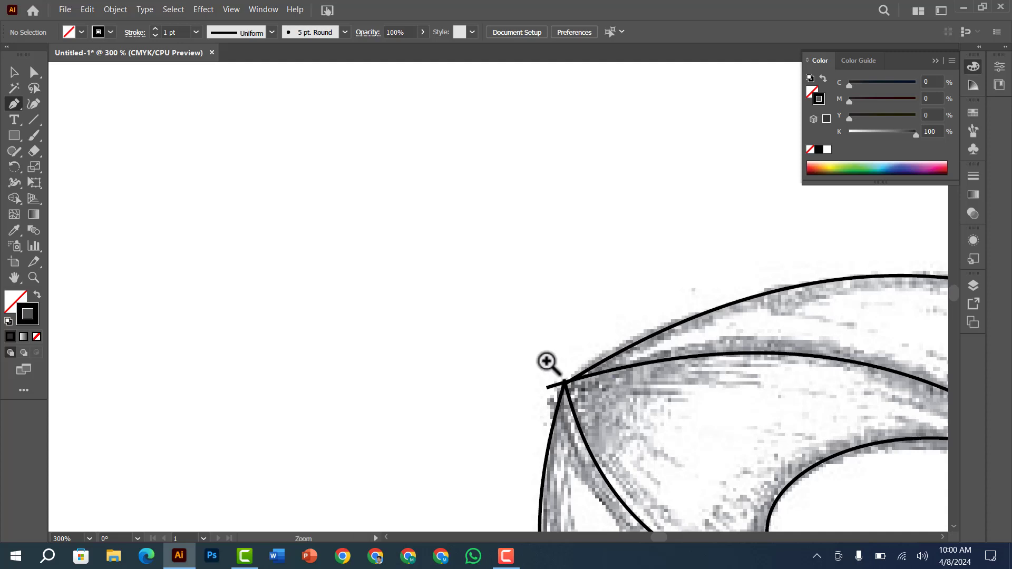
# In outline view, reposition the ends of the middle S curve and upper inner curve so both pass through the outline's upper-left corner
pyautogui.moveTo(548, 364); pyautogui.dragTo(604, 411)
pyautogui.hotkey('ctrl', 'y')
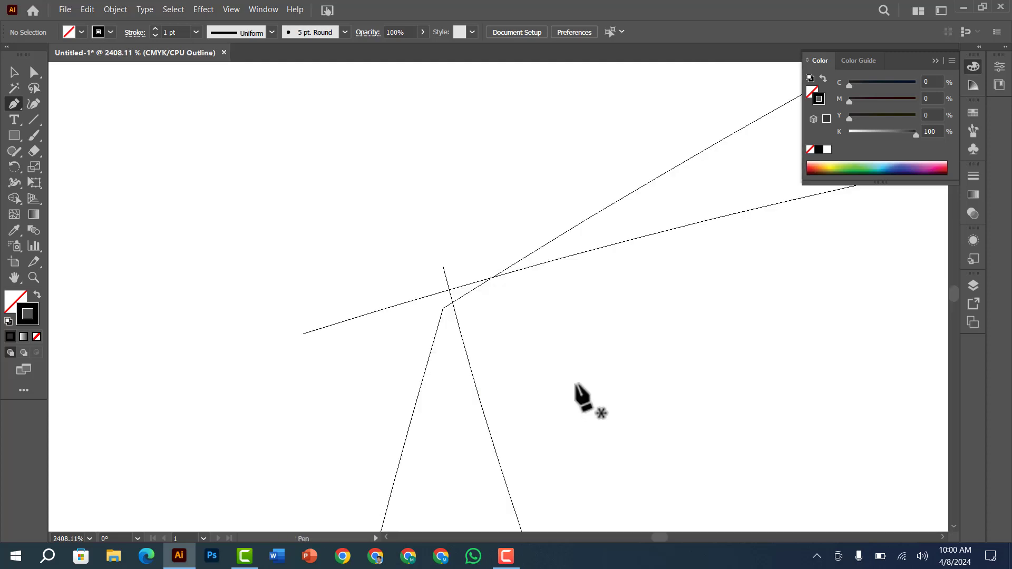
pyautogui.moveTo(443, 267); pyautogui.dragTo(422, 345)
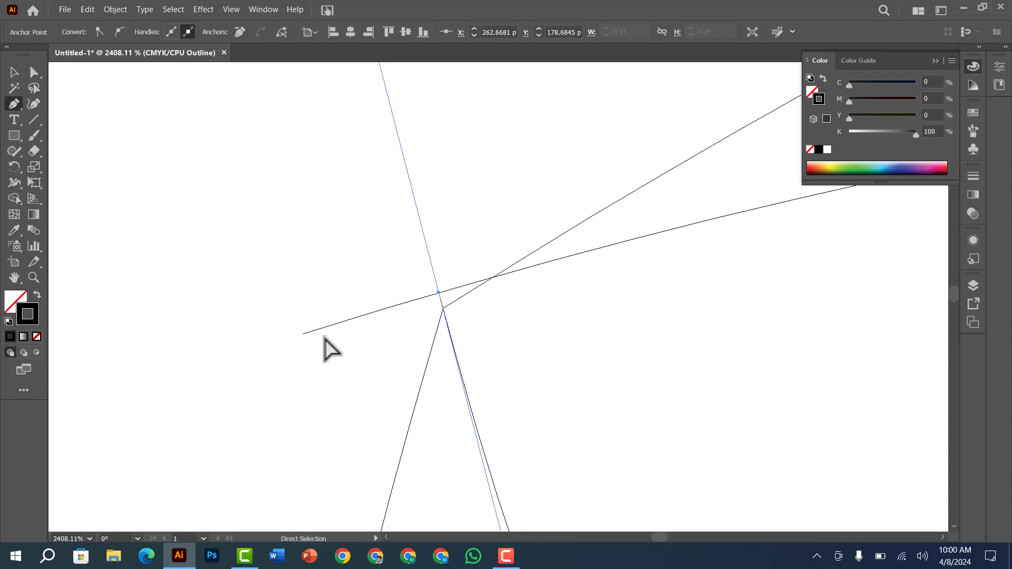
pyautogui.moveTo(301, 335); pyautogui.dragTo(299, 353)
pyautogui.keyDown('ctrl'); pyautogui.click(262, 231); pyautogui.keyUp('ctrl')
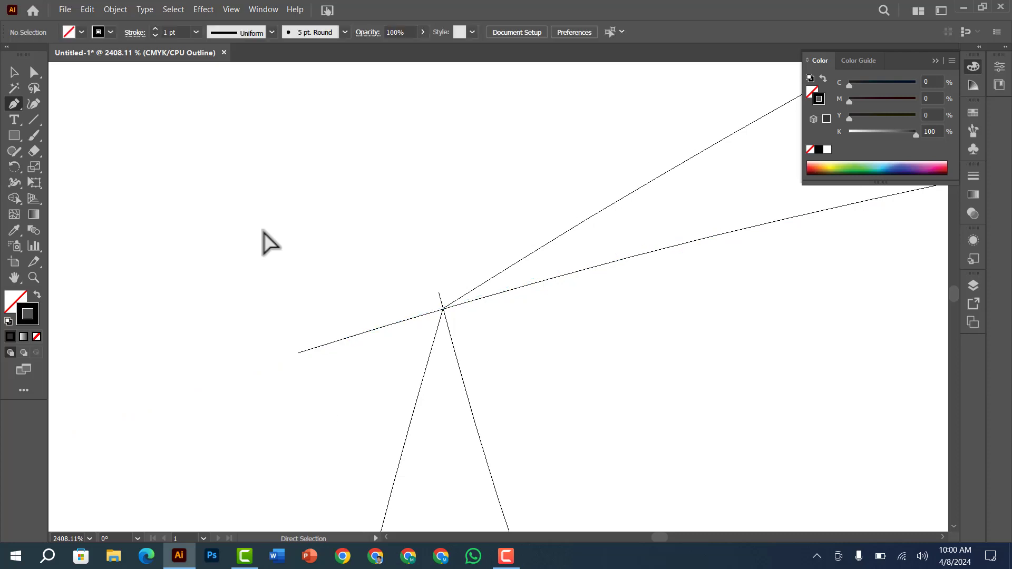
# Nudge the upper inner curve's end anchor slightly down to refine its crossing at the upper-left corner
pyautogui.keyDown('ctrl'); pyautogui.click(298, 353); pyautogui.keyUp('ctrl')
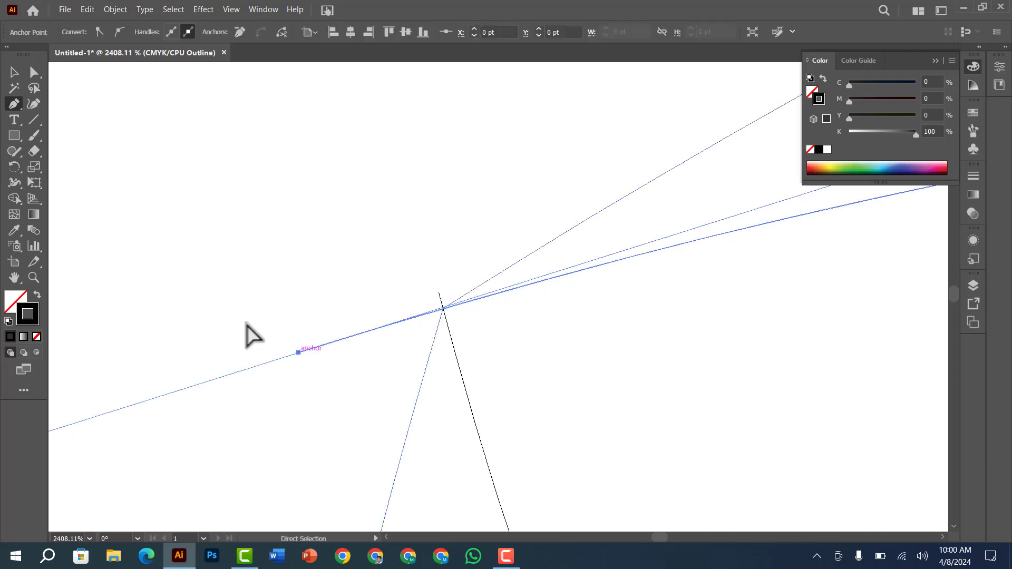
pyautogui.moveTo(404, 284); pyautogui.dragTo(478, 354)
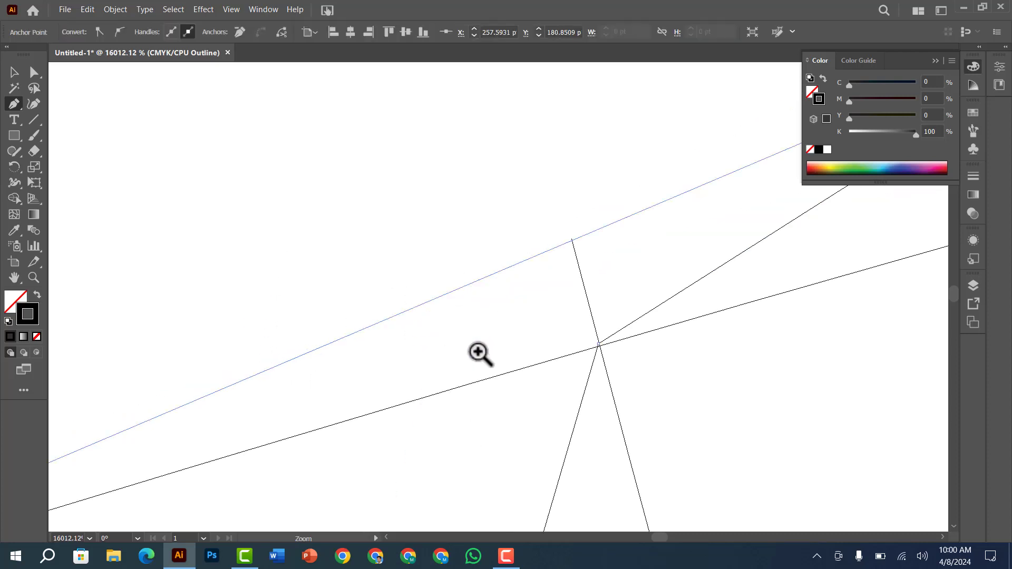
pyautogui.keyDown('ctrl'); pyautogui.keyDown('alt'); pyautogui.click(439, 336); pyautogui.keyUp('alt'); pyautogui.keyUp('ctrl')
pyautogui.keyDown('ctrl'); pyautogui.keyDown('alt'); pyautogui.click(439, 336); pyautogui.keyUp('alt'); pyautogui.keyUp('ctrl')
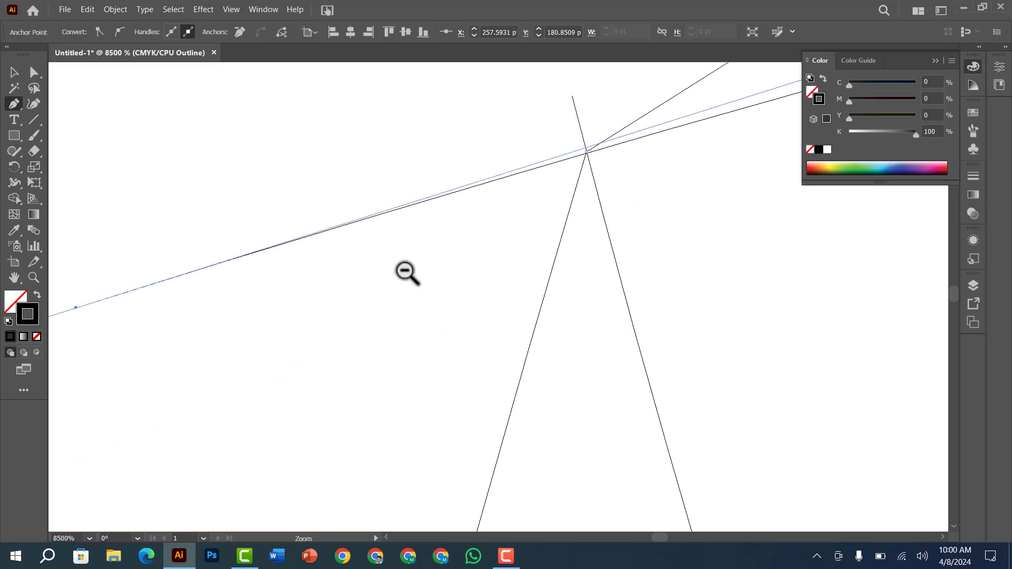
pyautogui.keyDown('ctrl'); pyautogui.keyDown('alt'); pyautogui.click(408, 274); pyautogui.keyUp('alt'); pyautogui.keyUp('ctrl')
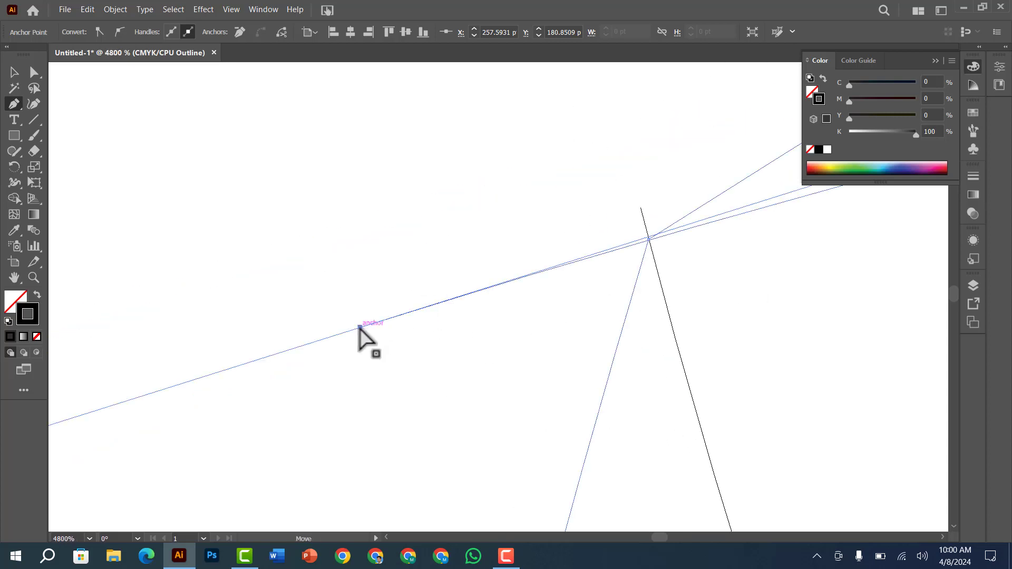
pyautogui.moveTo(360, 326)
pyautogui.mouseDown()
pyautogui.moveTo(358, 311)
pyautogui.moveTo(360, 328)
pyautogui.mouseUp()
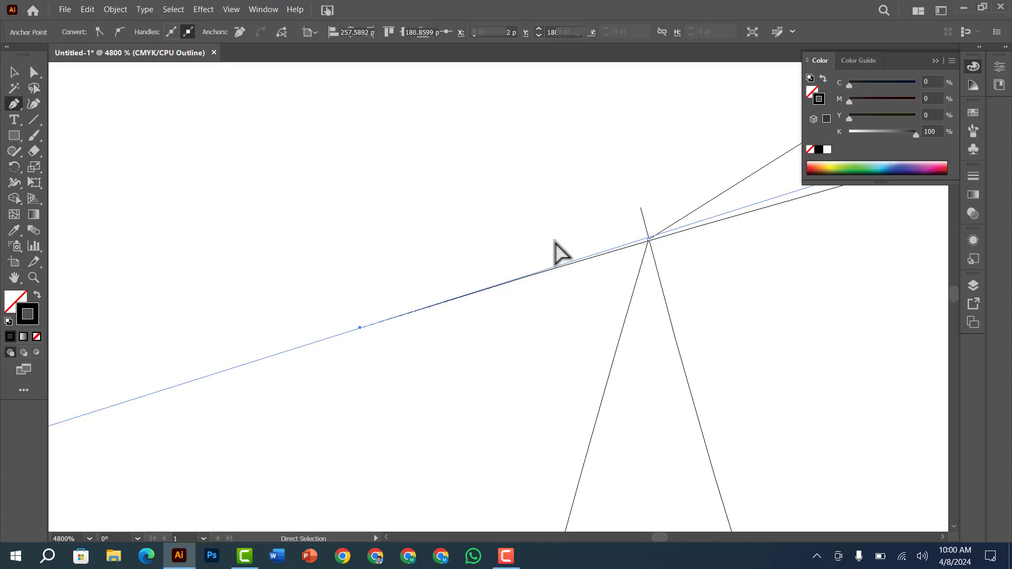
pyautogui.keyDown('ctrl'); pyautogui.click(788, 333); pyautogui.keyUp('ctrl')
# Switch the artwork from outline view back to preview with the sketch visible
pyautogui.hotkey('ctrl', '-')
pyautogui.hotkey('ctrl', '-')
pyautogui.hotkey('ctrl', '-')
pyautogui.hotkey('ctrl', '-')
pyautogui.hotkey('ctrl', '-')
pyautogui.hotkey('ctrl', '-')
pyautogui.hotkey('ctrl', '-')
pyautogui.hotkey('ctrl', '-')
pyautogui.hotkey('ctrl', '-')
pyautogui.hotkey('ctrl', '-')
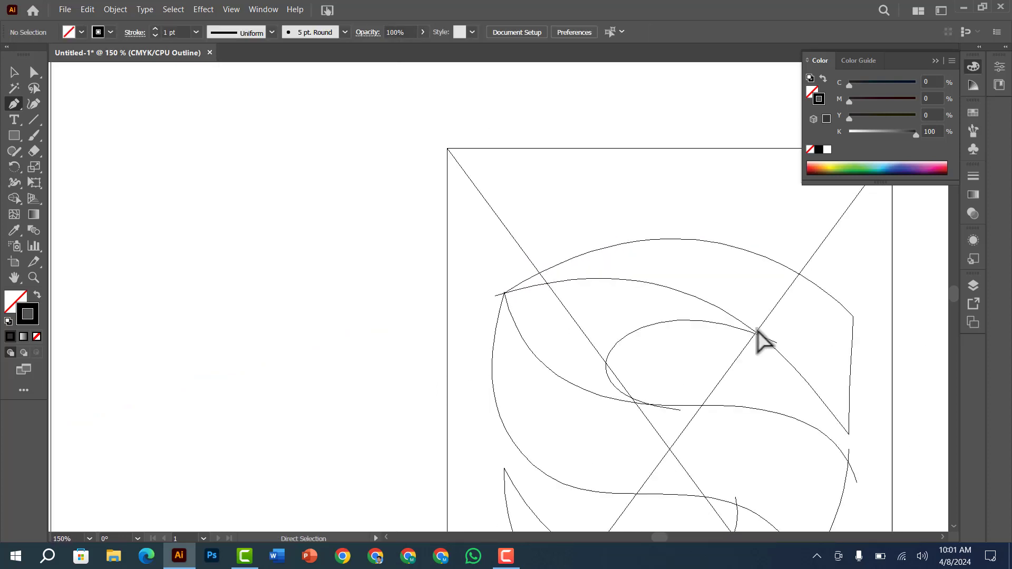
pyautogui.hotkey('ctrl', 'y')
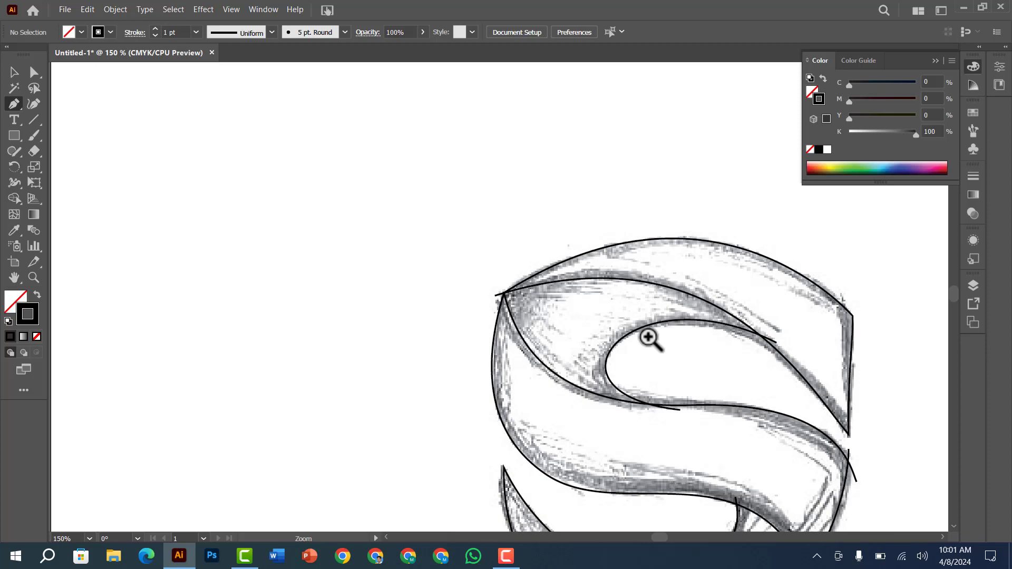
# Select all the traced paths of the shield logo
pyautogui.hotkey('ctrl', '-')
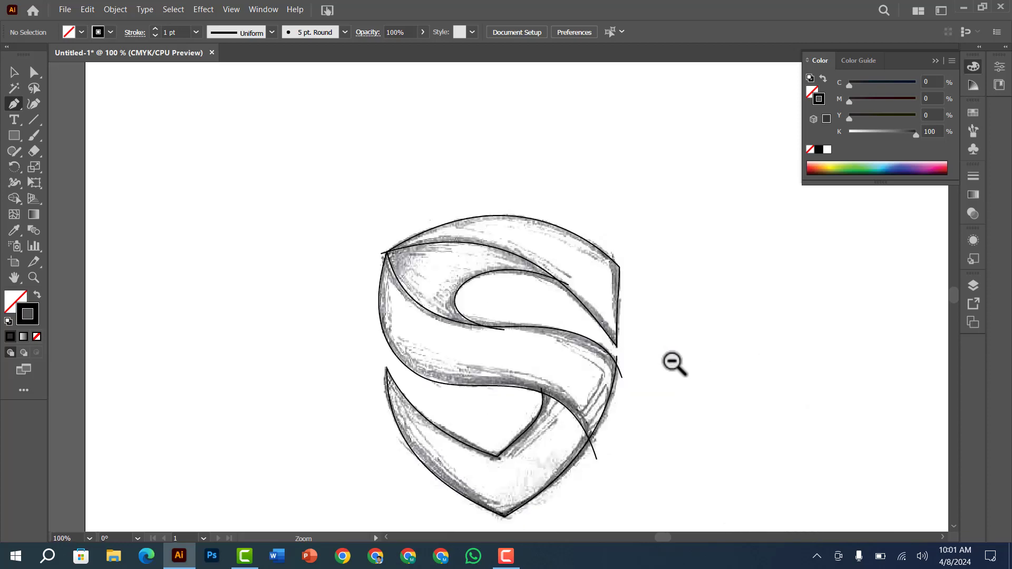
pyautogui.moveTo(480, 301); pyautogui.dragTo(425, 244)
pyautogui.moveTo(254, 117); pyautogui.dragTo(600, 452)
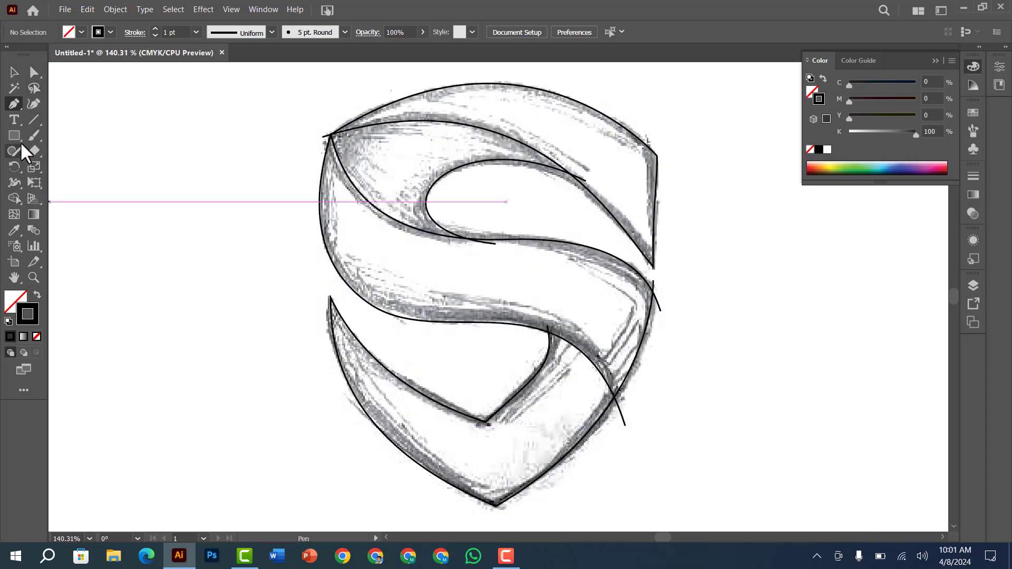
pyautogui.hotkey('ctrl', 'a')
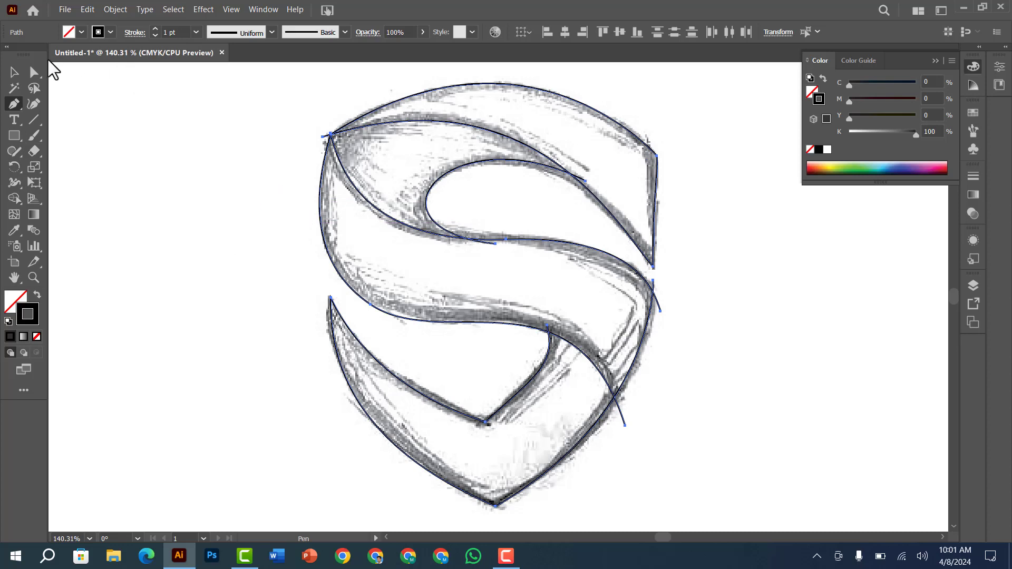
# Try to fill all the selected paths directly with cyan
pyautogui.click(82, 32)
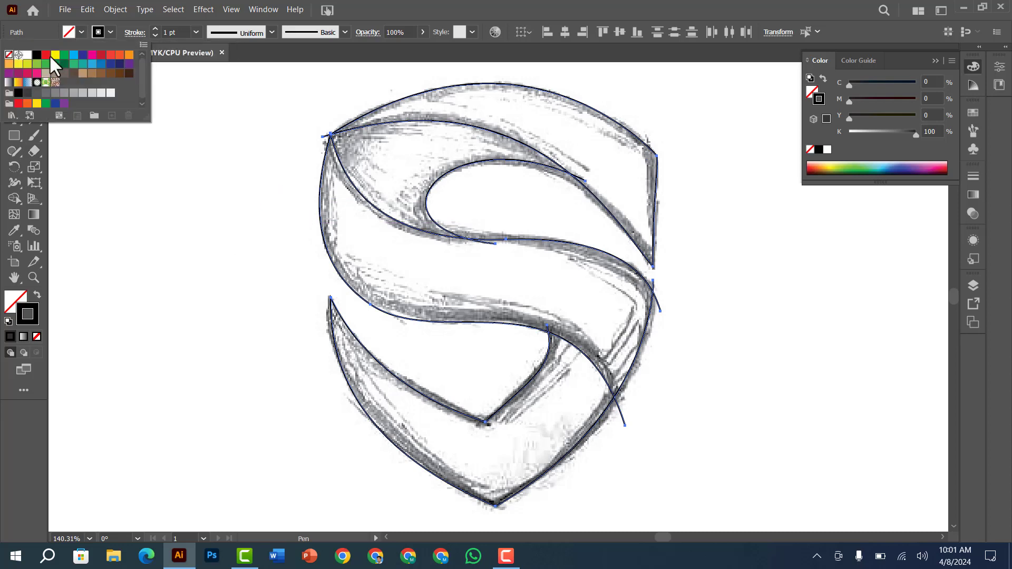
pyautogui.click(74, 55)
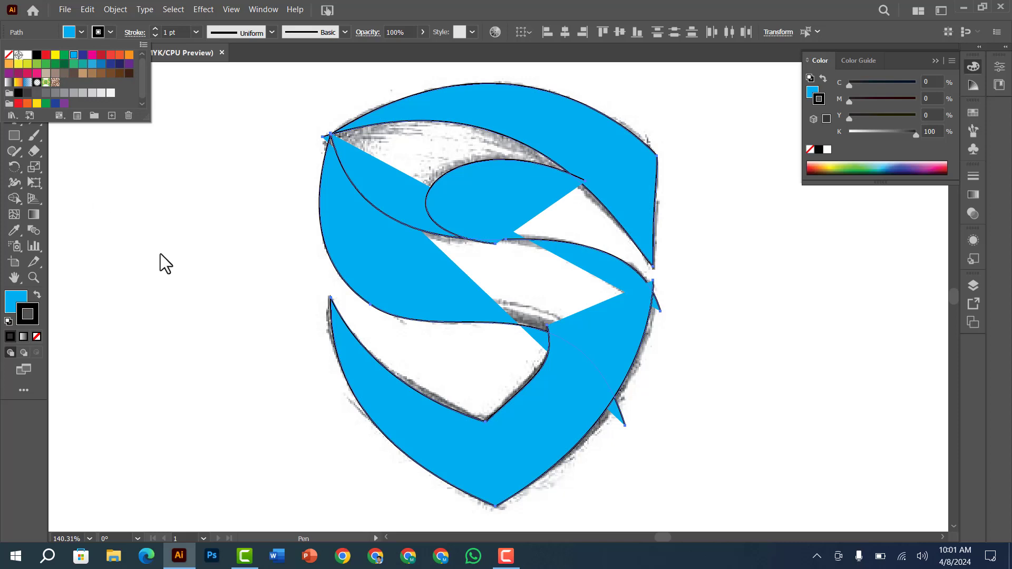
pyautogui.hotkey('ctrl', 'z')
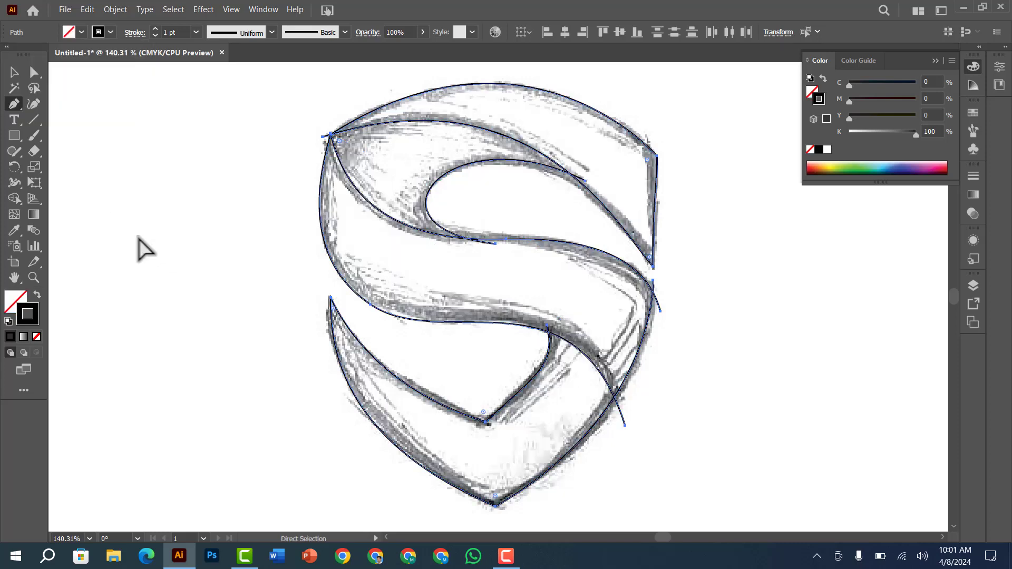
# With Shape Builder and a 100% cyan fill, create the logo's top band, upper inner piece, middle S band and lower piece
pyautogui.click(10, 197)
pyautogui.click(80, 32)
pyautogui.click(74, 54)
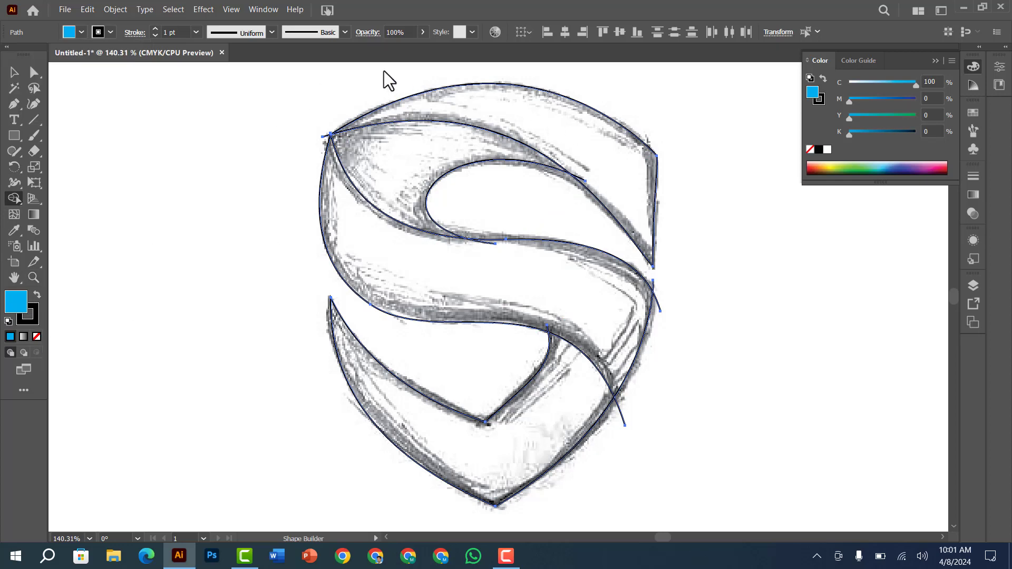
pyautogui.click(492, 125)
pyautogui.click(406, 168)
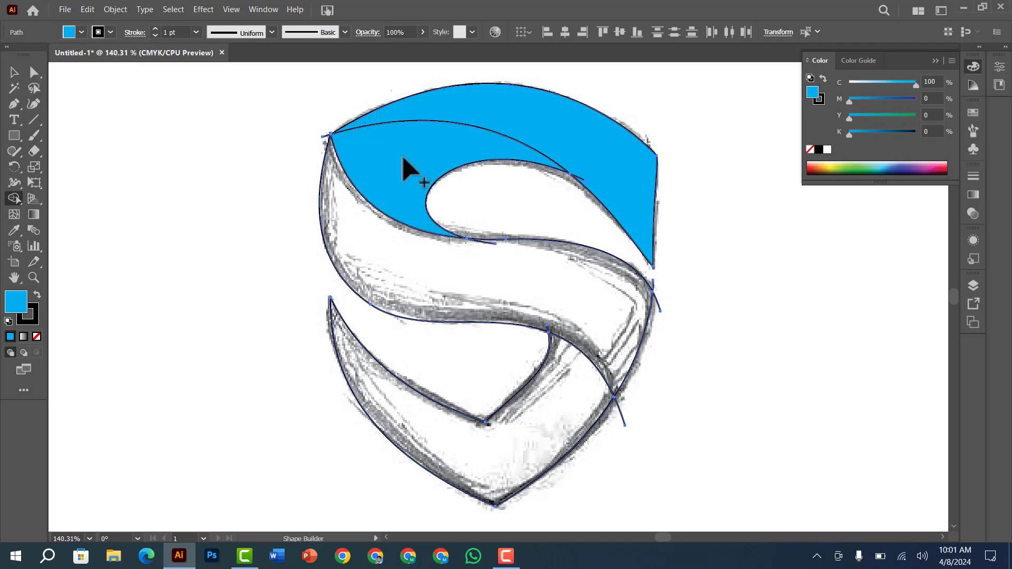
pyautogui.click(425, 263)
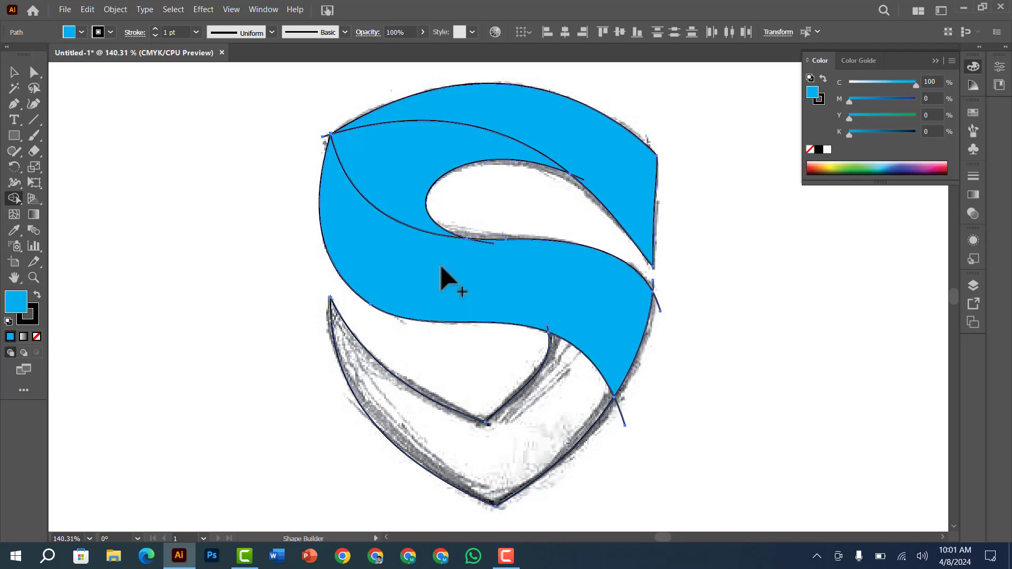
pyautogui.click(551, 405)
# Isolate the stray line ends sticking out of the four cyan shapes with Group Selection and delete them
pyautogui.click(34, 76)
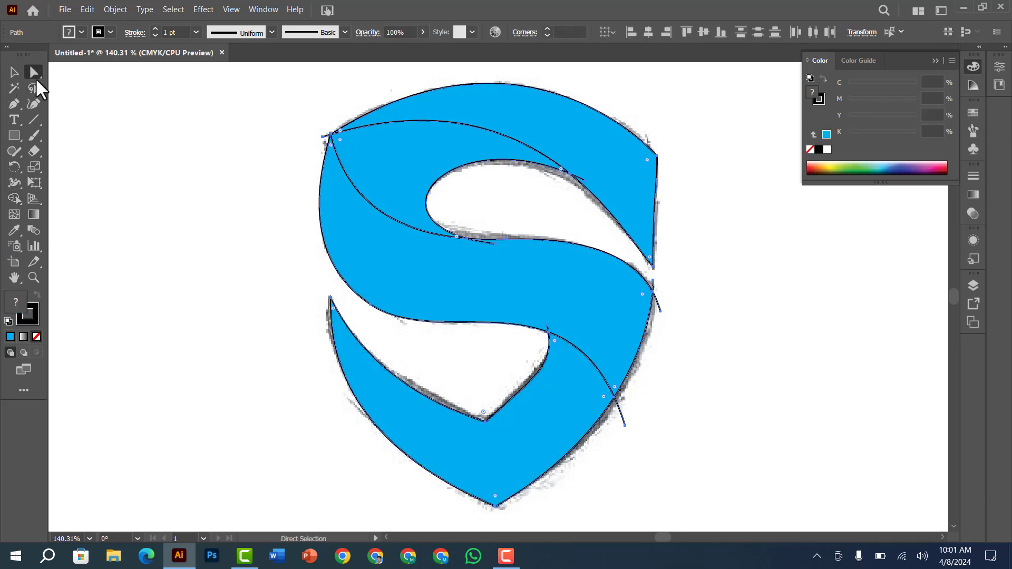
pyautogui.moveTo(36, 77); pyautogui.dragTo(63, 88)
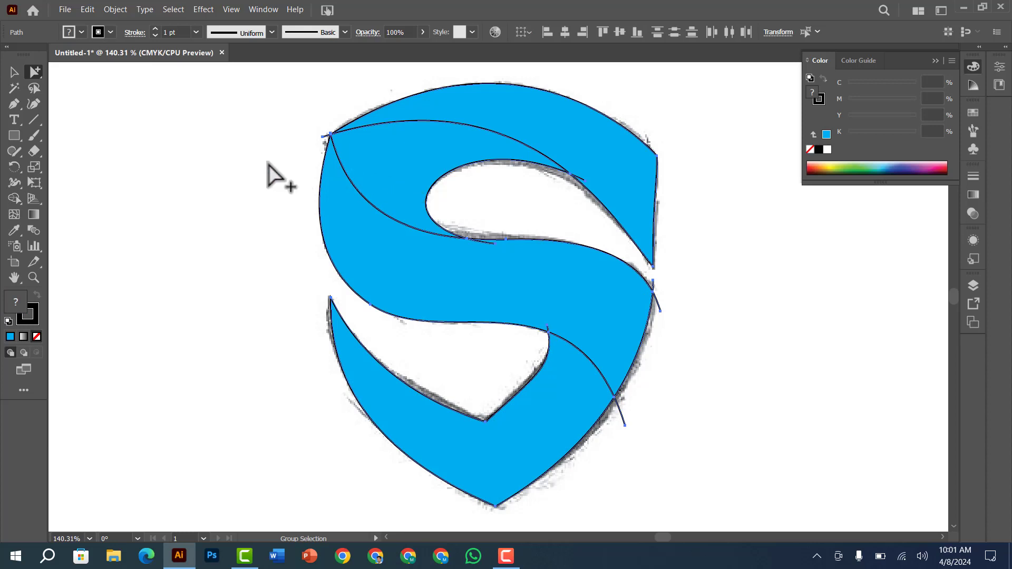
pyautogui.click(390, 163)
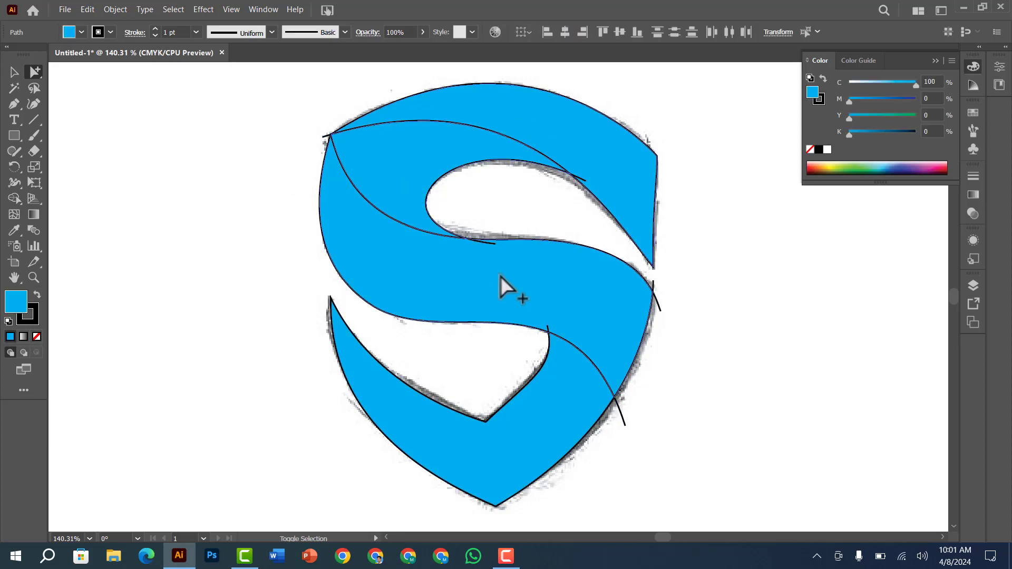
pyautogui.keyDown('shift'); pyautogui.click(569, 435); pyautogui.keyUp('shift')
pyautogui.moveTo(234, 75); pyautogui.dragTo(722, 510)
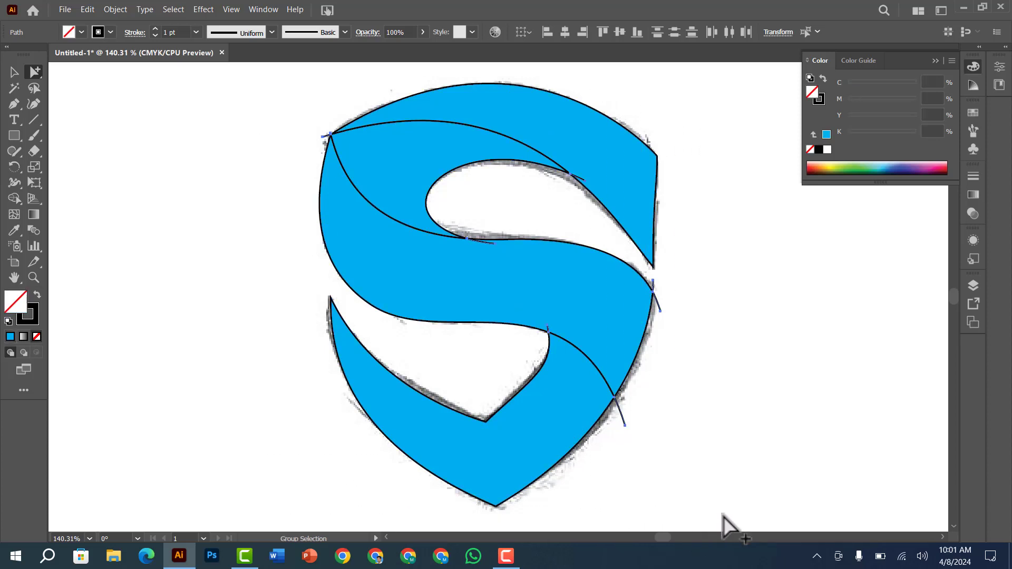
pyautogui.click(719, 514)
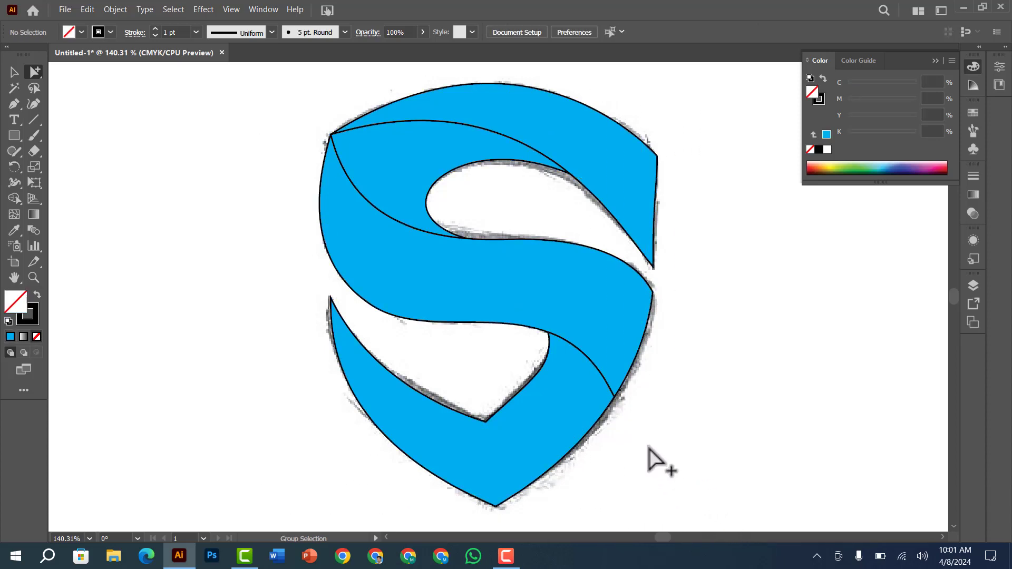
# Move all the cyan logo shapes together off the sketch to the empty space on its right
pyautogui.hotkey('ctrl', '-')
pyautogui.hotkey('ctrl', '-')
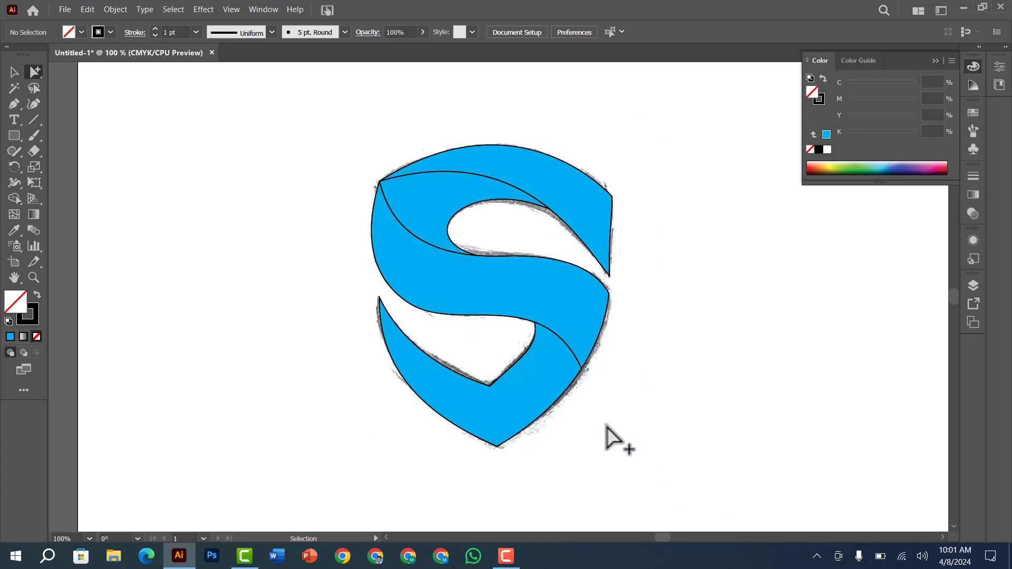
pyautogui.moveTo(377, 154); pyautogui.dragTo(576, 408)
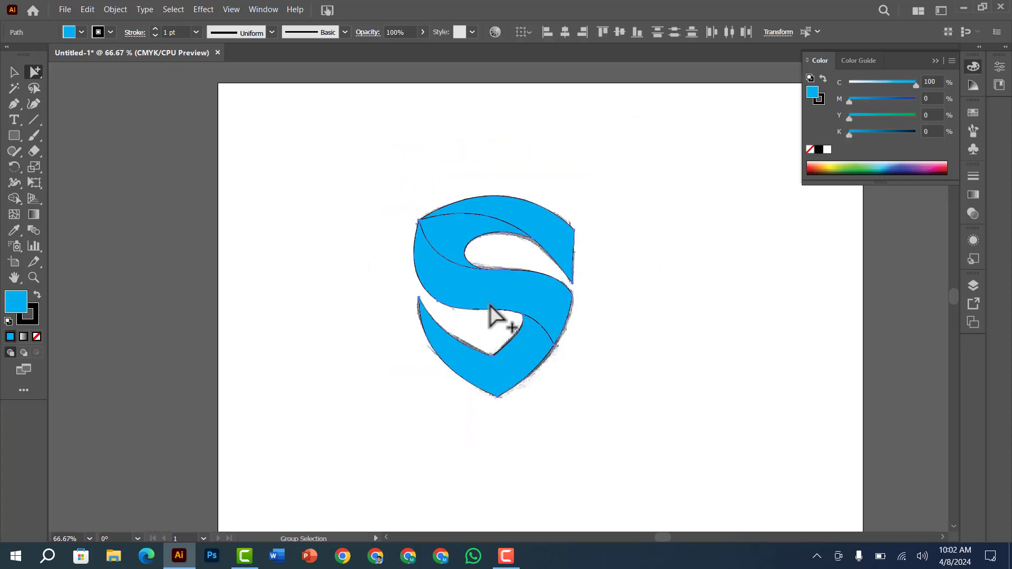
pyautogui.moveTo(491, 317)
pyautogui.mouseDown()
pyautogui.moveTo(628, 290)
pyautogui.moveTo(669, 295)
pyautogui.mouseUp()
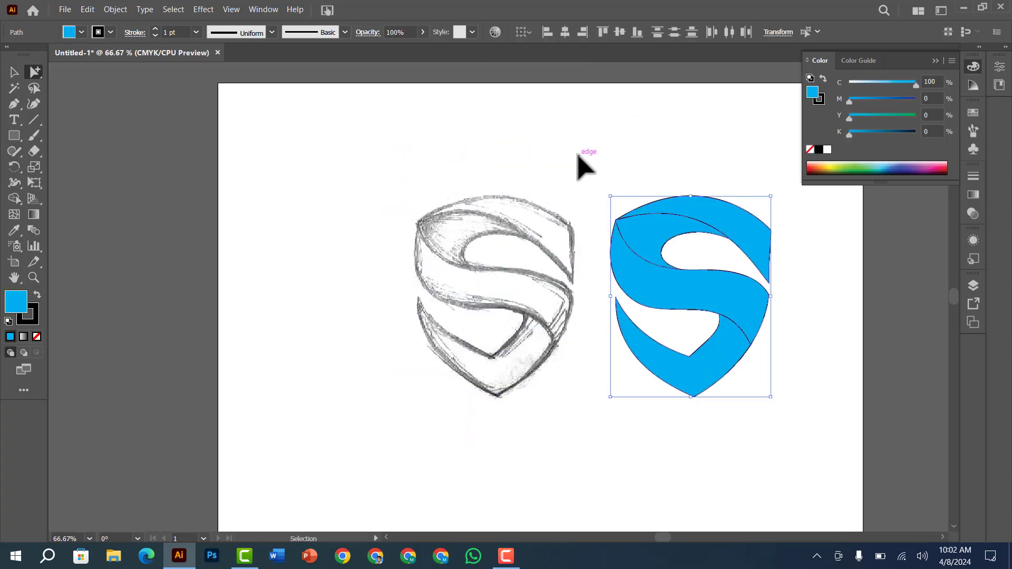
pyautogui.click(528, 174)
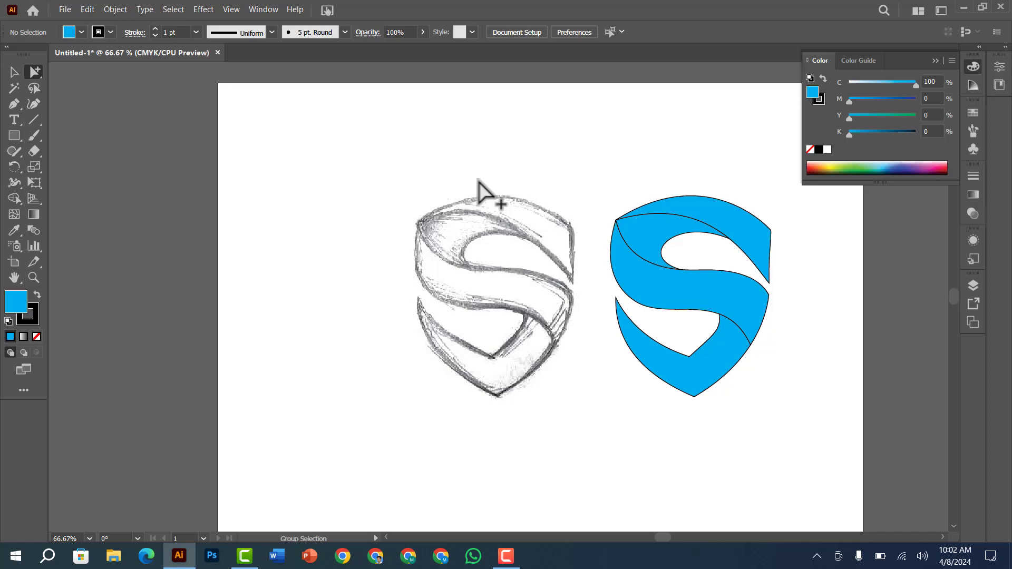
# Unlock the hand-drawn sketch image and delete it
pyautogui.click(478, 180)
pyautogui.click(337, 199)
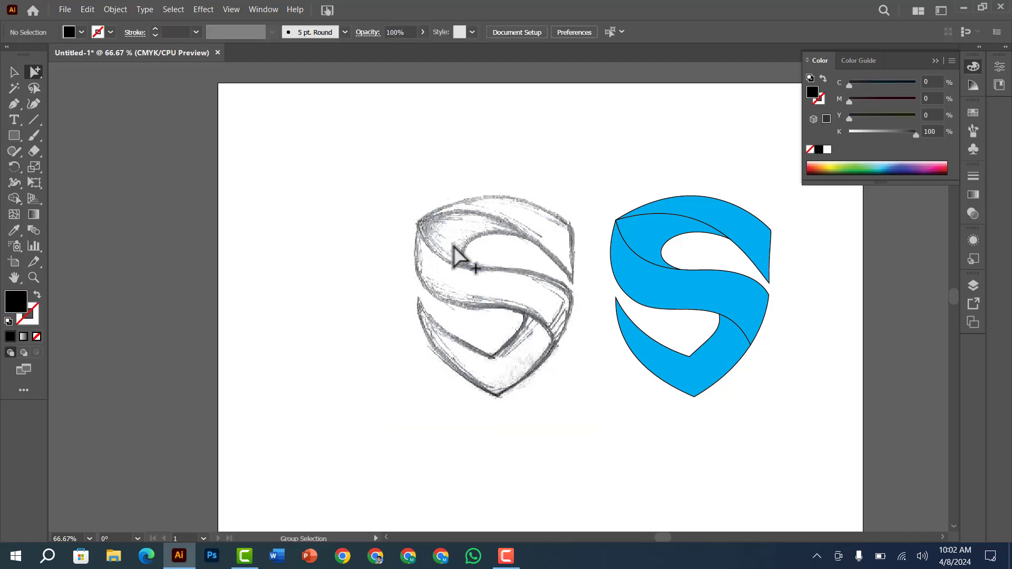
pyautogui.click(467, 259)
pyautogui.press('Delete')
# Move the whole cyan logo back to the middle of the artboard
pyautogui.moveTo(549, 154); pyautogui.dragTo(776, 438)
pyautogui.moveTo(720, 287); pyautogui.dragTo(539, 270)
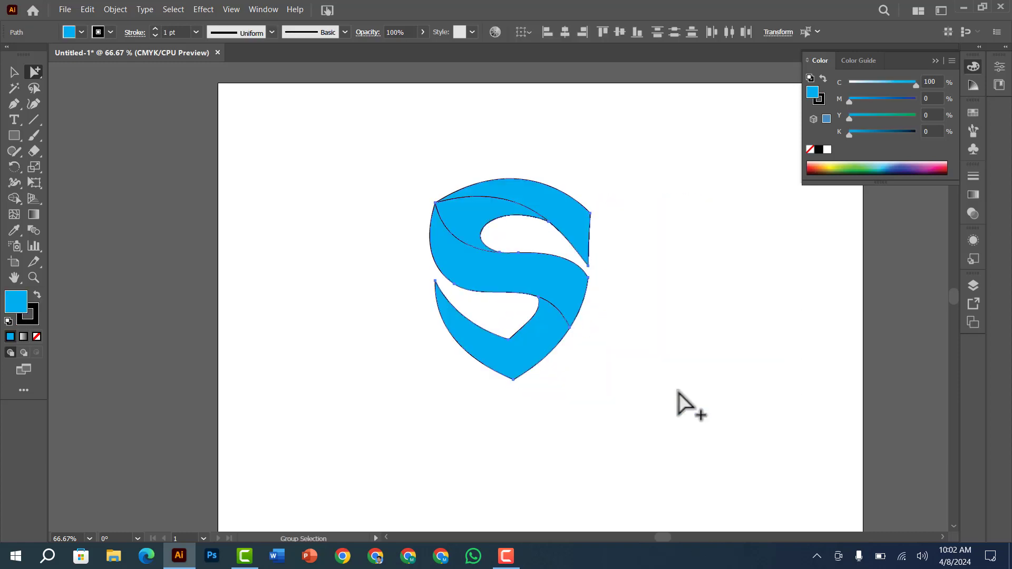
pyautogui.hotkey('ctrl', 'space')
pyautogui.keyDown('ctrl'); pyautogui.click(534, 223); pyautogui.keyUp('ctrl')
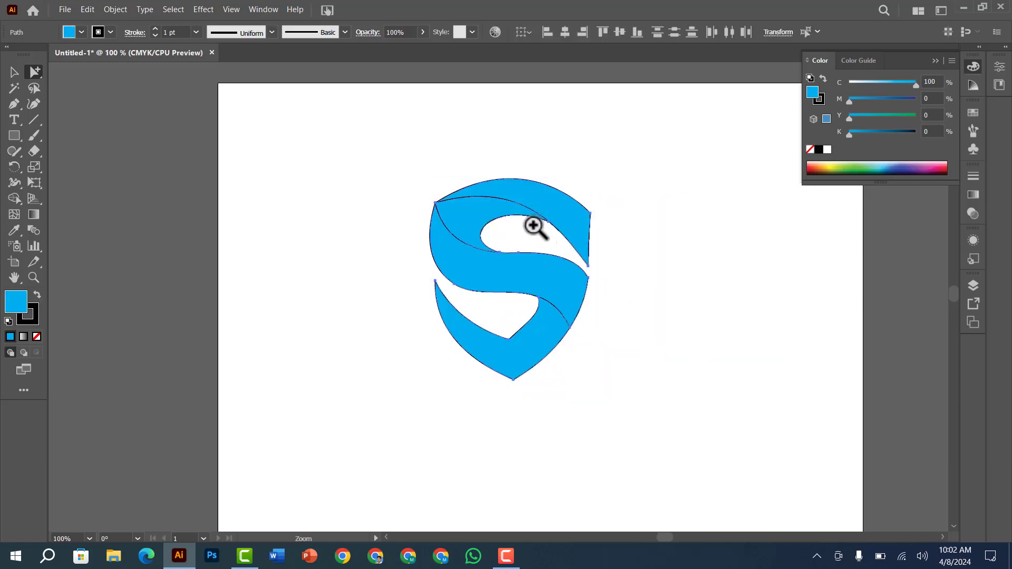
pyautogui.moveTo(501, 311); pyautogui.dragTo(474, 233)
pyautogui.press('v')
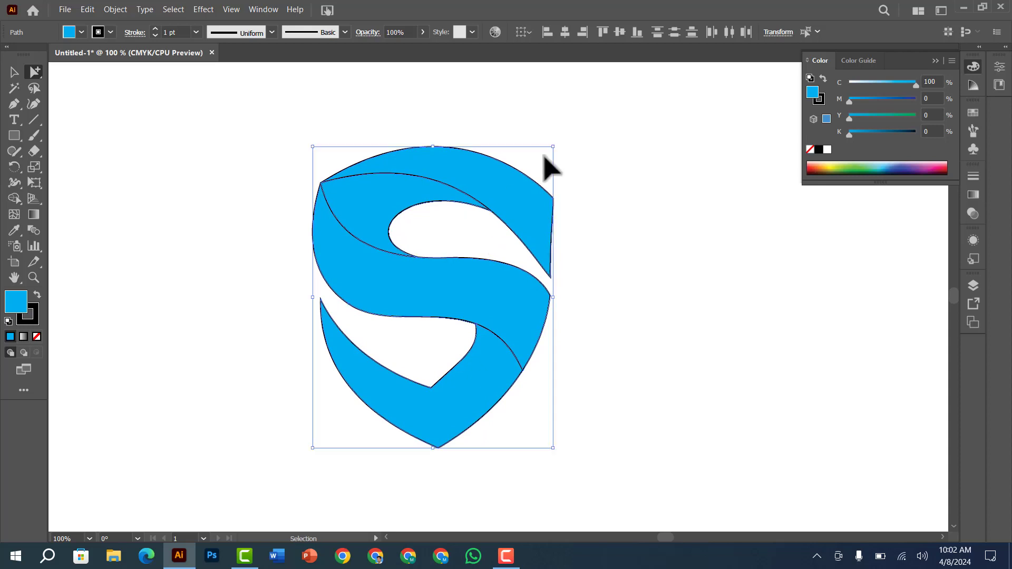
pyautogui.click(612, 171)
# Fill the logo's top band with the white-to-black linear gradient and remove its stroke
pyautogui.click(527, 207)
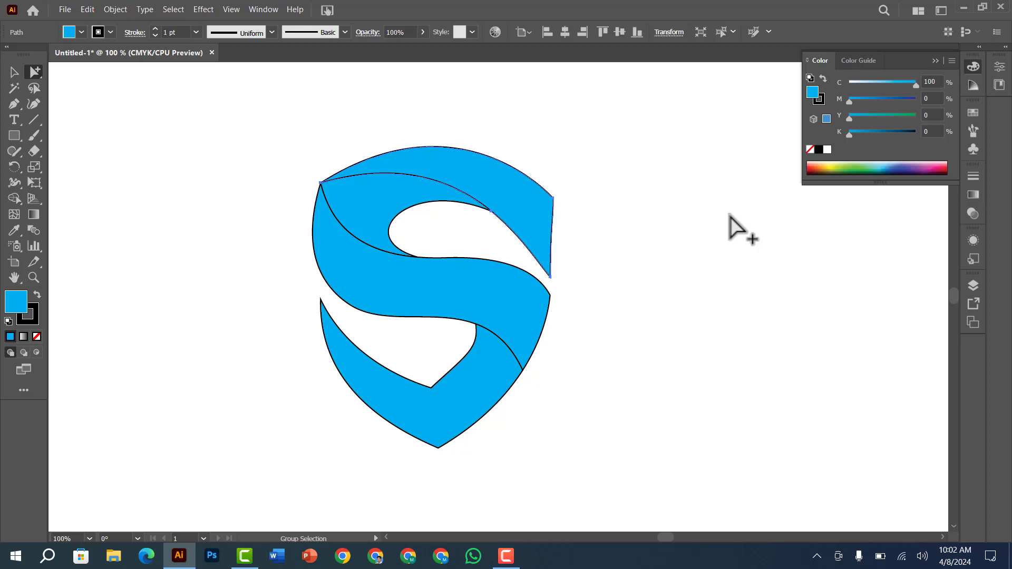
pyautogui.click(972, 193)
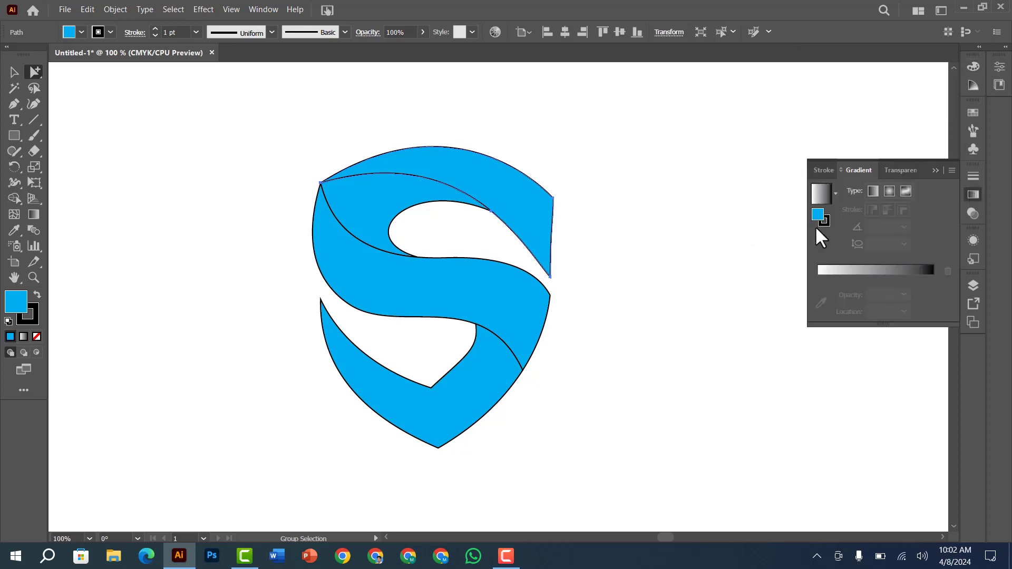
pyautogui.click(886, 276)
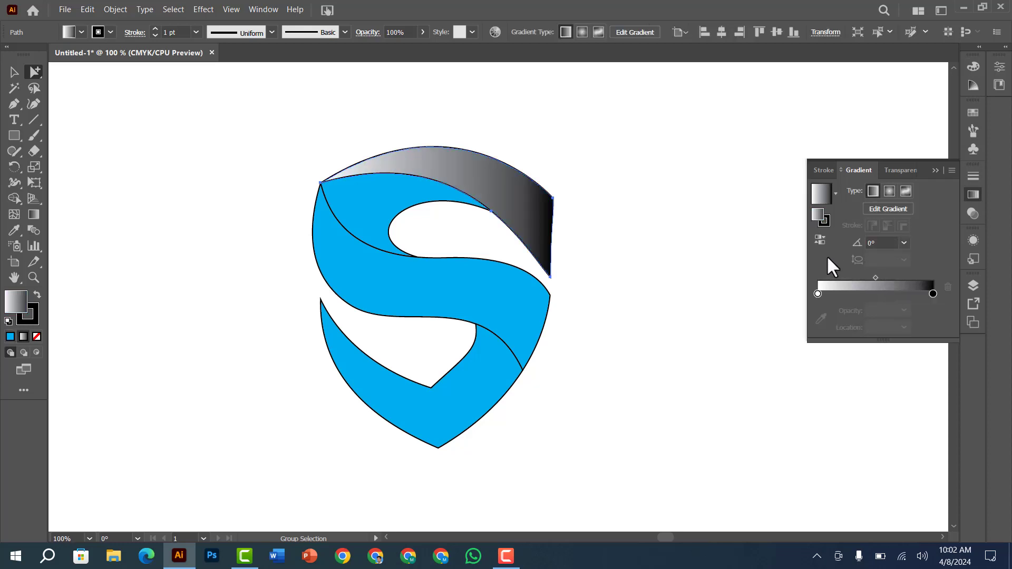
pyautogui.click(36, 337)
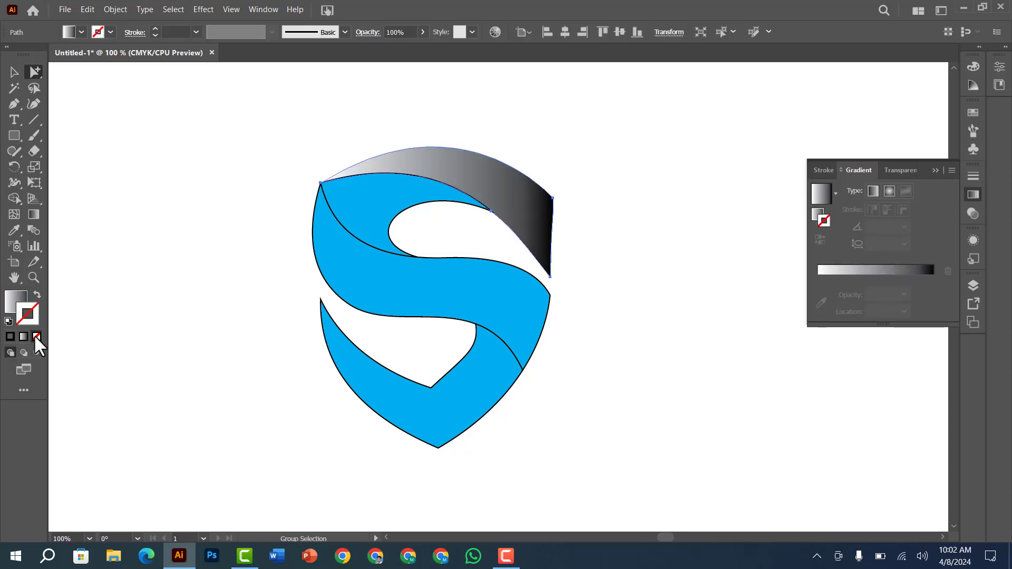
pyautogui.click(608, 191)
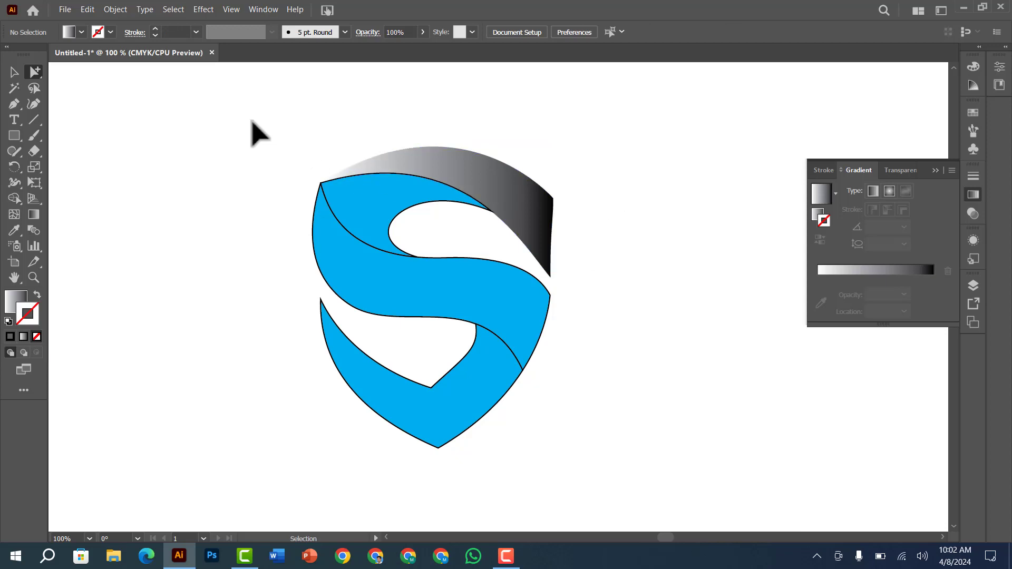
# Remove the stroke from all the shapes of the logo
pyautogui.moveTo(253, 128); pyautogui.dragTo(685, 497)
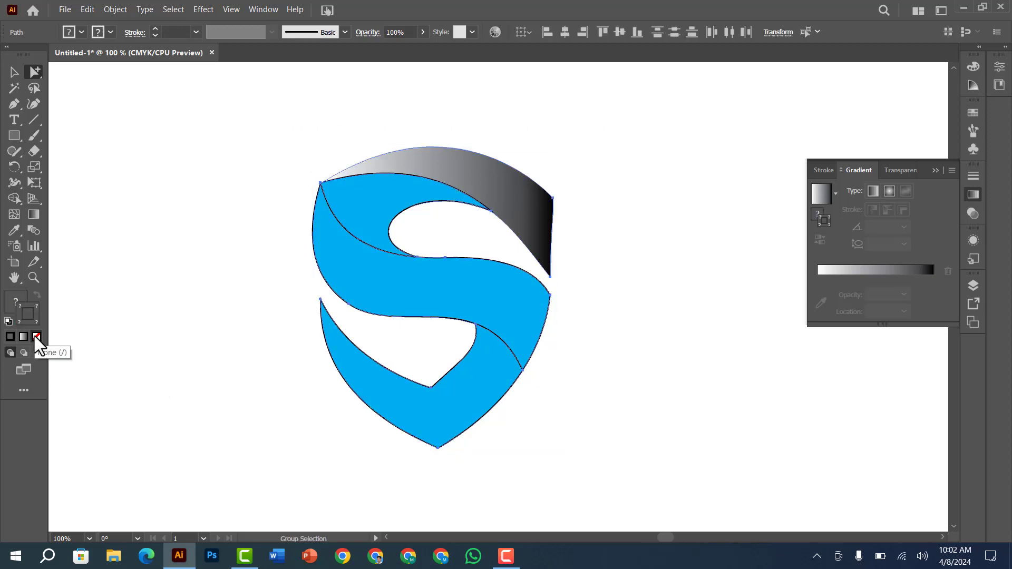
pyautogui.click(124, 304)
pyautogui.moveTo(294, 216); pyautogui.dragTo(456, 468)
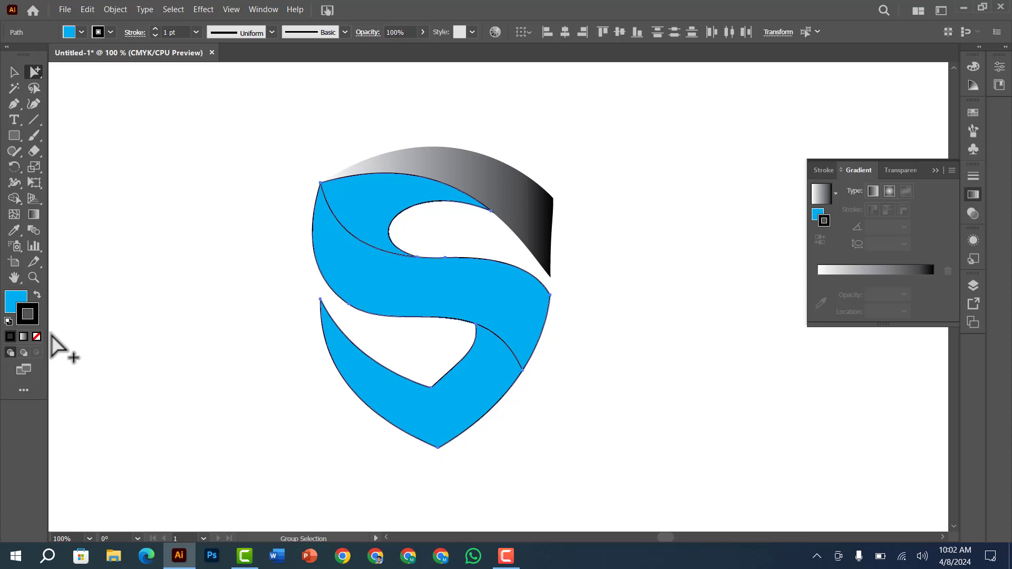
pyautogui.click(136, 270)
# Fill the three remaining cyan shapes with the white-to-black linear gradient
pyautogui.moveTo(231, 222); pyautogui.dragTo(462, 433)
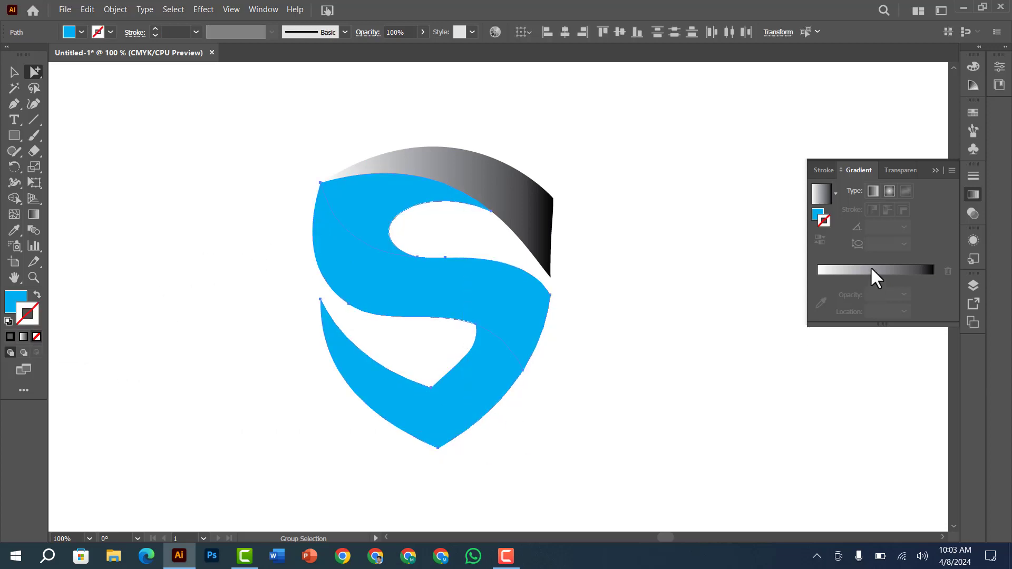
pyautogui.click(12, 302)
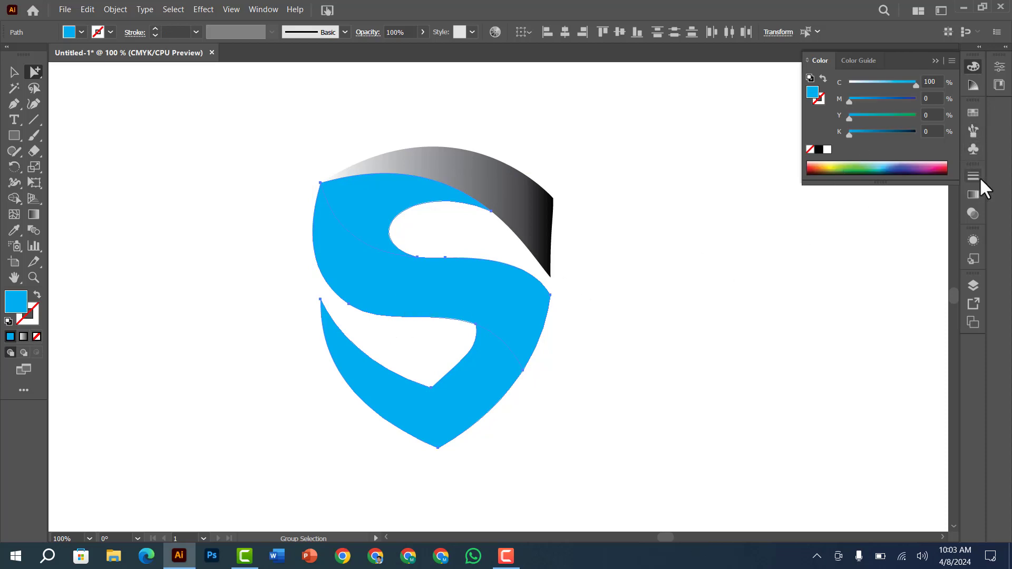
pyautogui.click(974, 194)
pyautogui.click(877, 271)
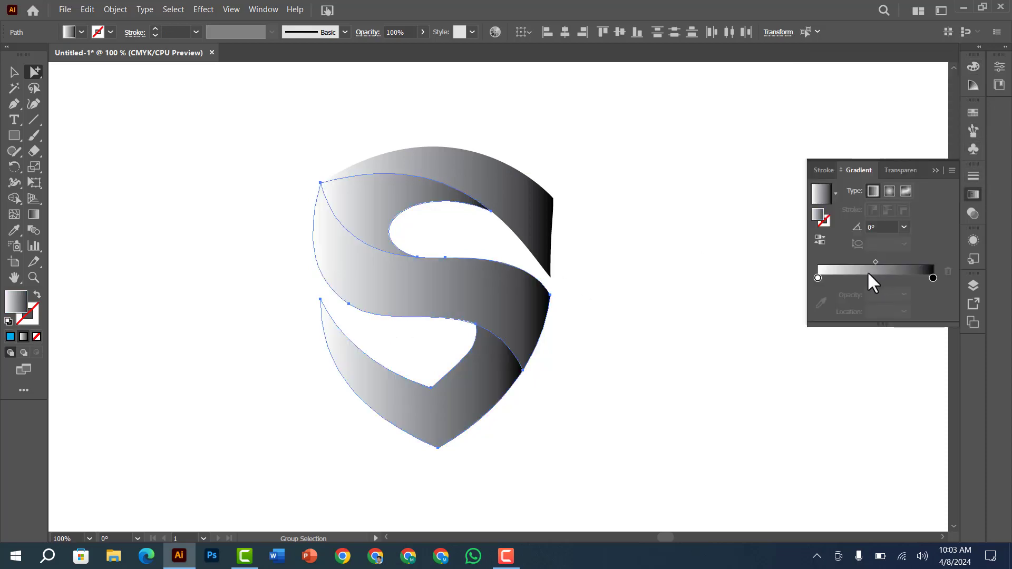
pyautogui.click(678, 203)
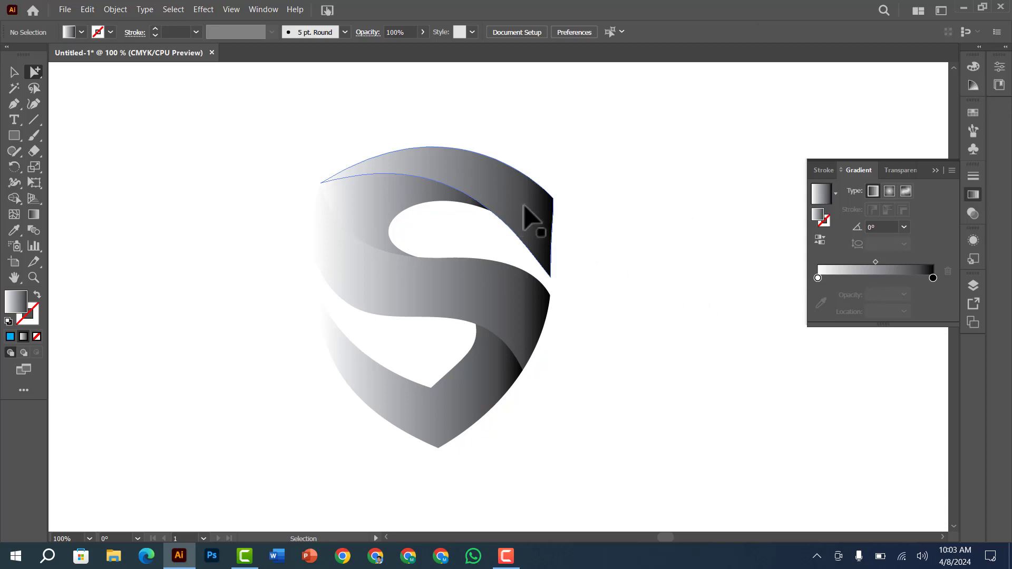
# Reverse the gradient on the logo's top band and change its white end stop to cyan at C 100%
pyautogui.click(491, 189)
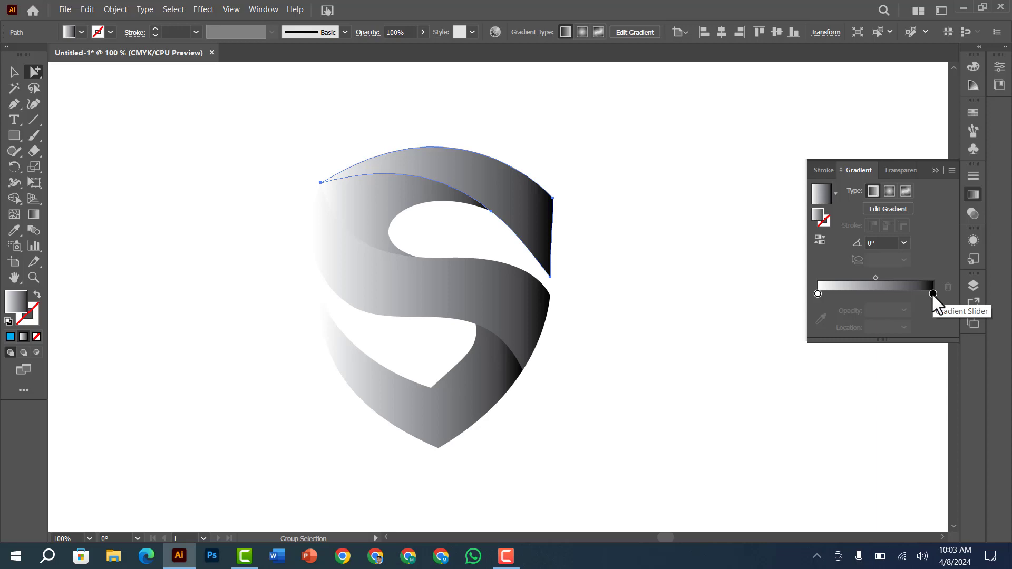
pyautogui.click(820, 237)
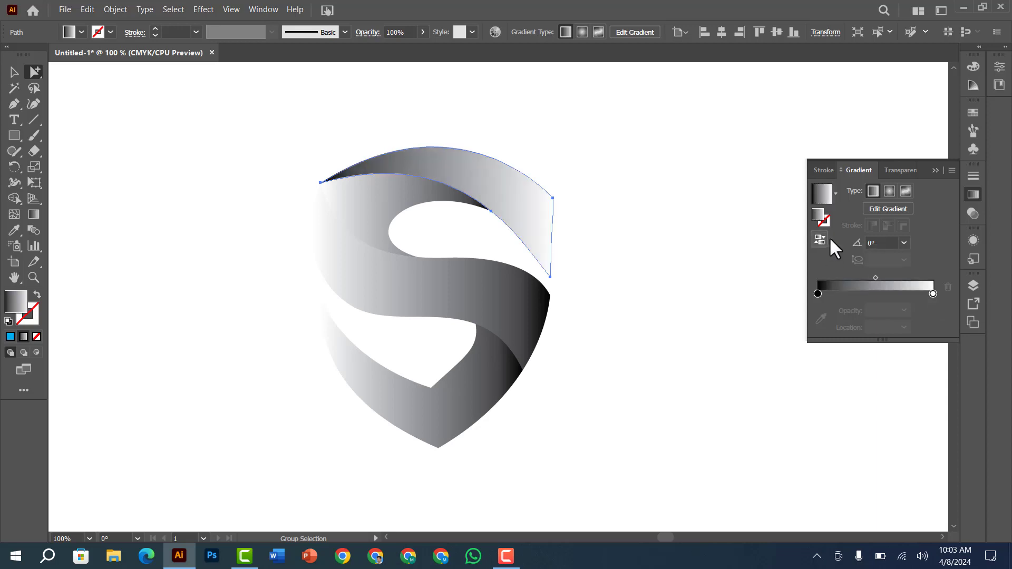
pyautogui.doubleClick(934, 293)
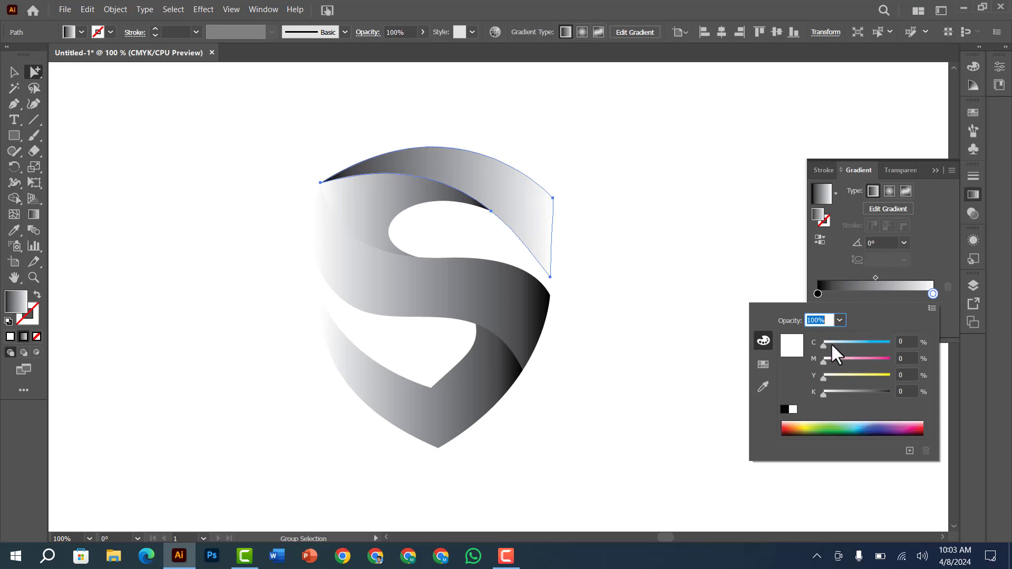
pyautogui.moveTo(832, 347); pyautogui.dragTo(919, 348)
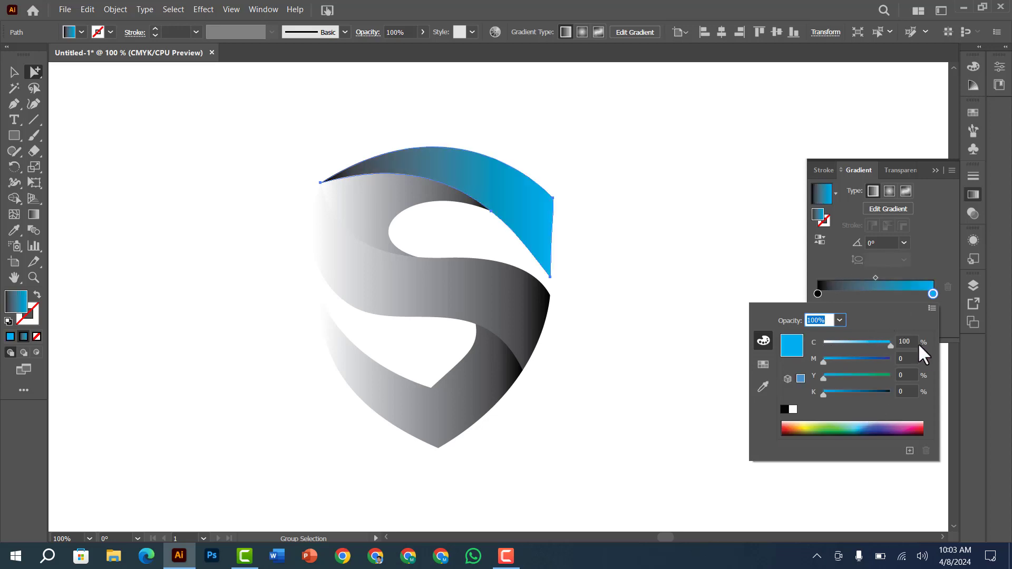
pyautogui.click(867, 291)
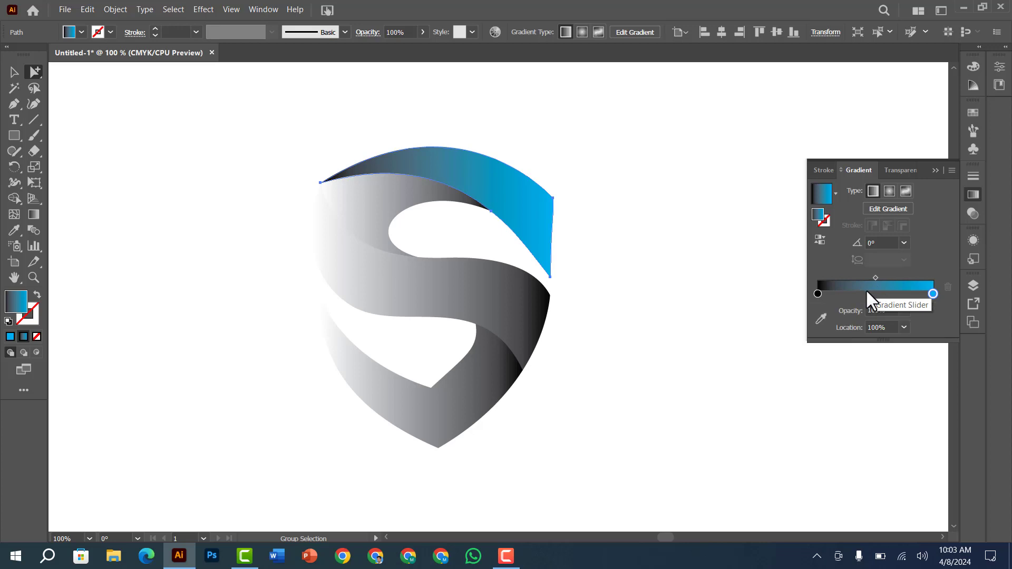
# Add a middle stop at about 45% to the top band's gradient and colour it C 100, M 100, Y 0, K 0
pyautogui.doubleClick(867, 292)
pyautogui.click(916, 294)
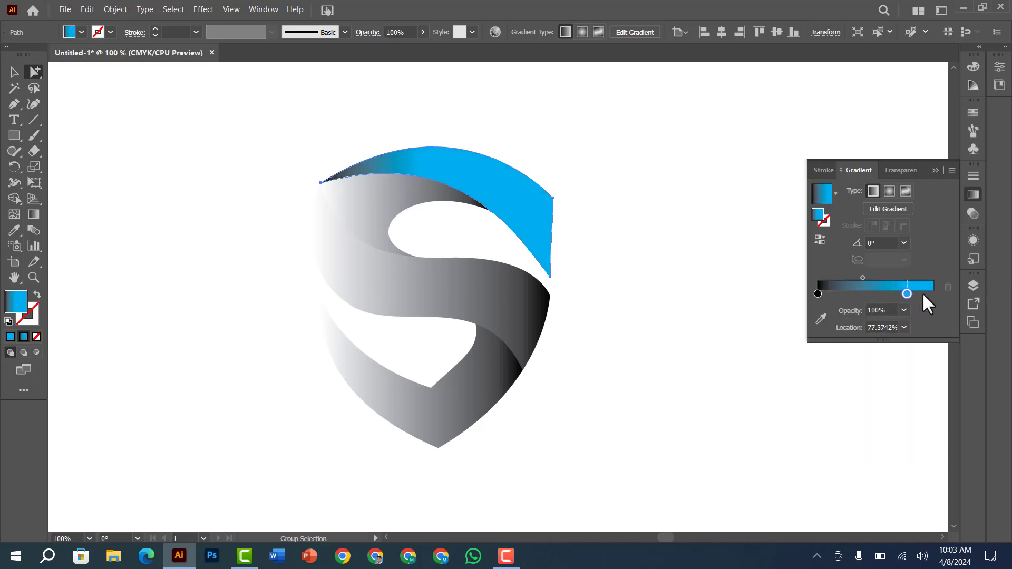
pyautogui.moveTo(924, 294); pyautogui.dragTo(935, 294)
pyautogui.doubleClick(870, 293)
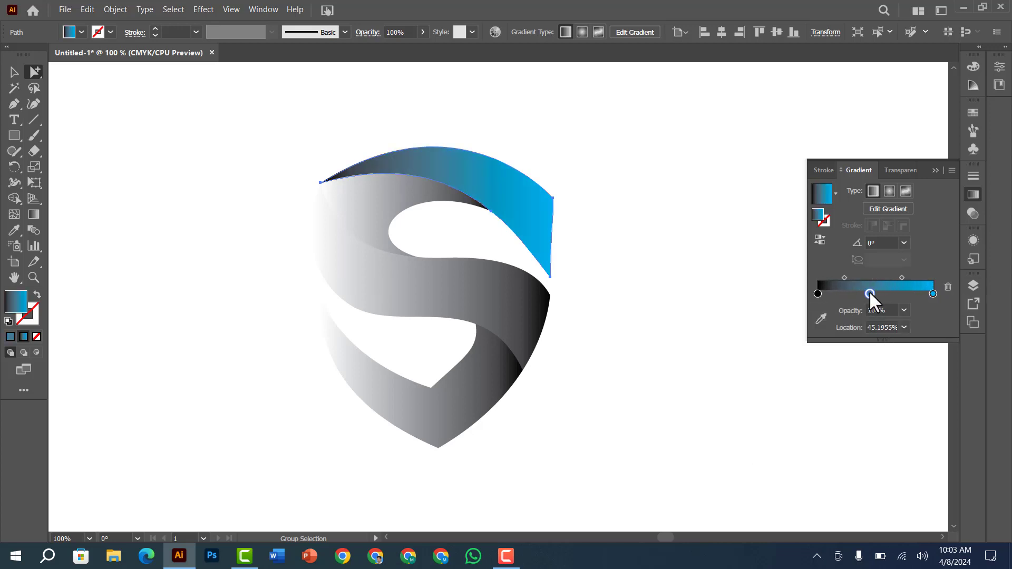
pyautogui.doubleClick(869, 291)
pyautogui.moveTo(854, 345); pyautogui.dragTo(903, 348)
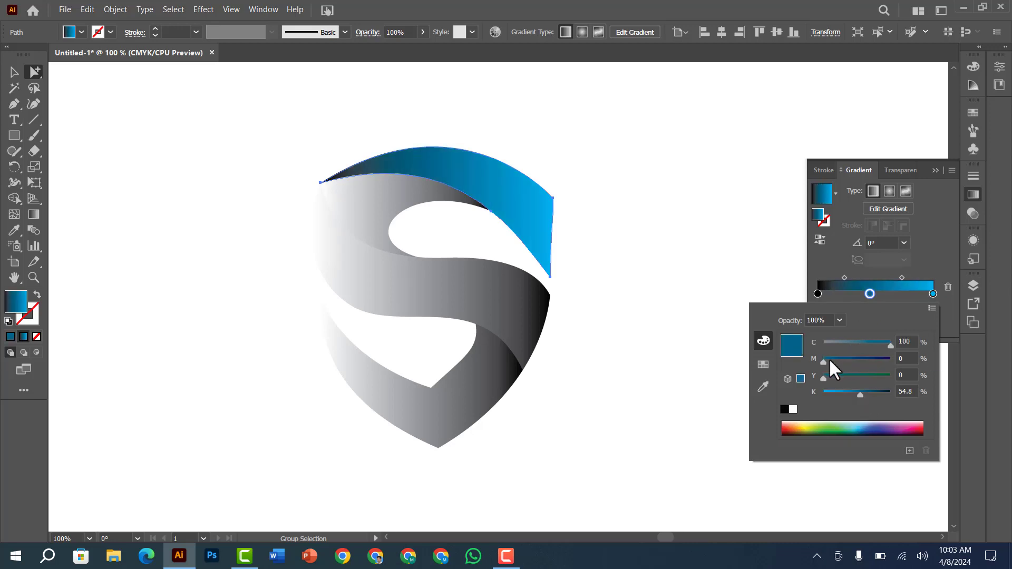
pyautogui.moveTo(825, 362); pyautogui.dragTo(901, 364)
pyautogui.moveTo(860, 396); pyautogui.dragTo(802, 385)
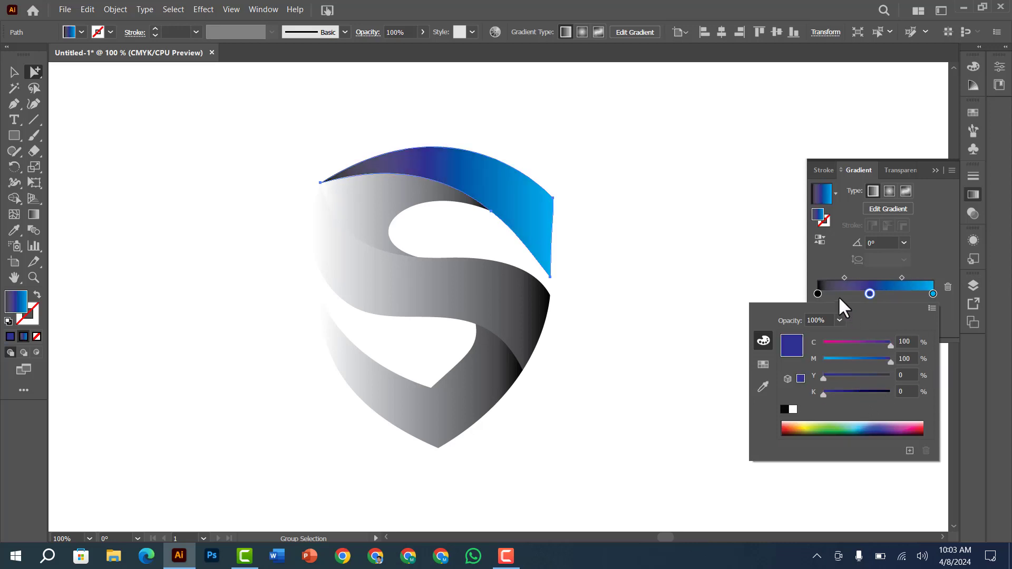
# Recolour the black start stop of the top band's gradient to dark navy, C 100, M 100, Y 0 and K about 88
pyautogui.doubleClick(817, 293)
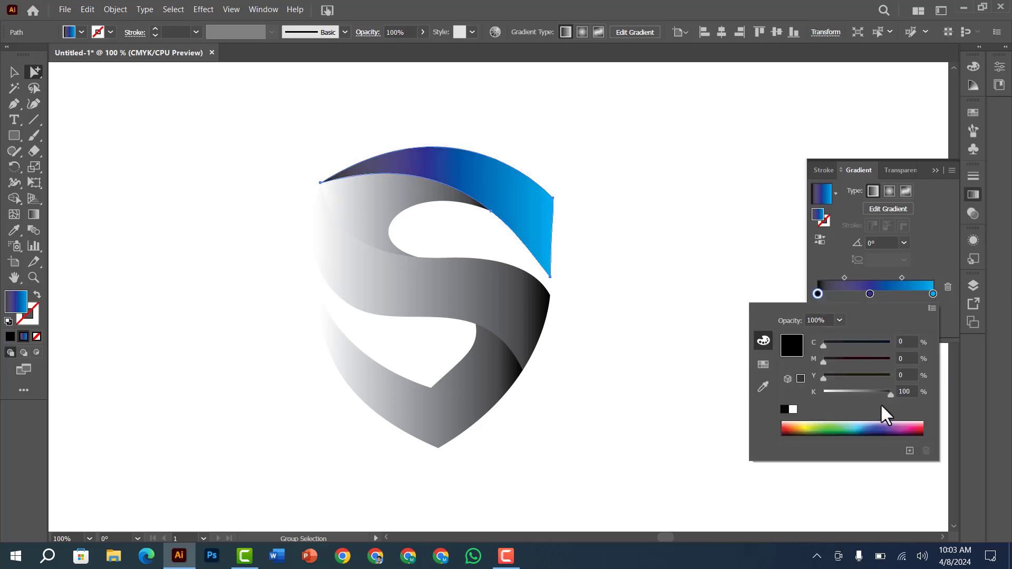
pyautogui.moveTo(891, 394); pyautogui.dragTo(823, 393)
pyautogui.moveTo(824, 343); pyautogui.dragTo(891, 343)
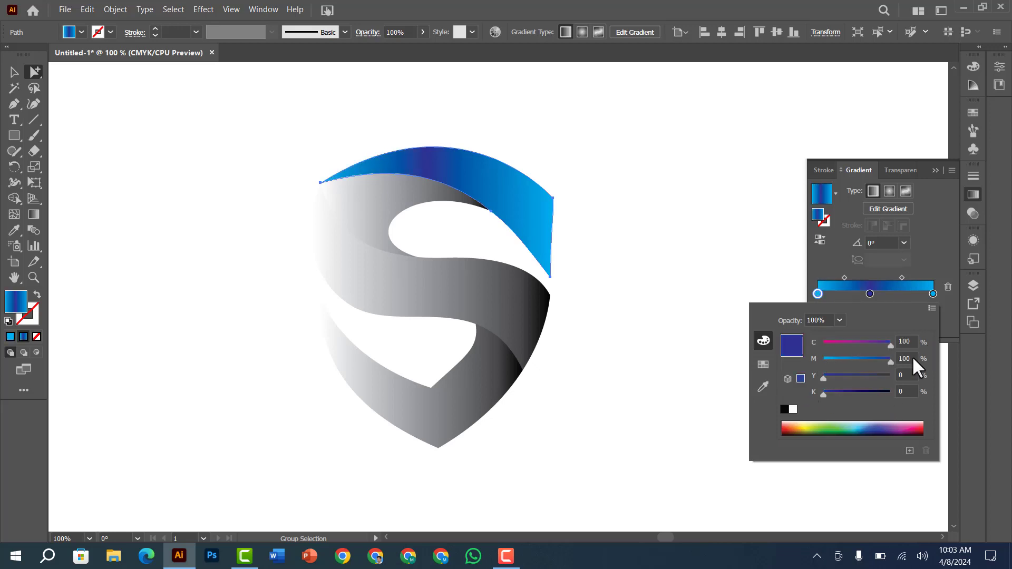
pyautogui.moveTo(841, 391); pyautogui.dragTo(870, 391)
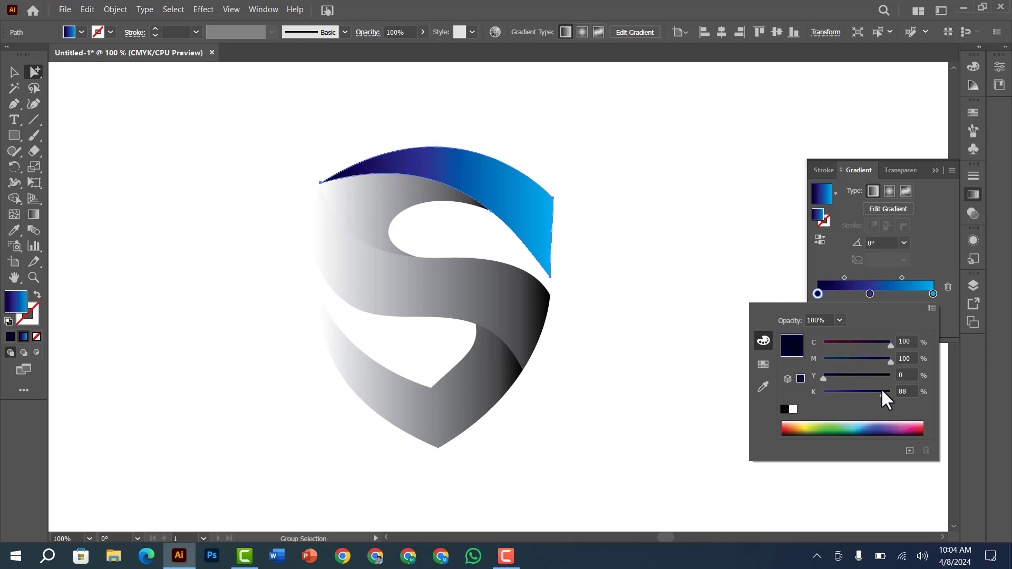
pyautogui.moveTo(884, 388); pyautogui.dragTo(880, 390)
pyautogui.click(618, 239)
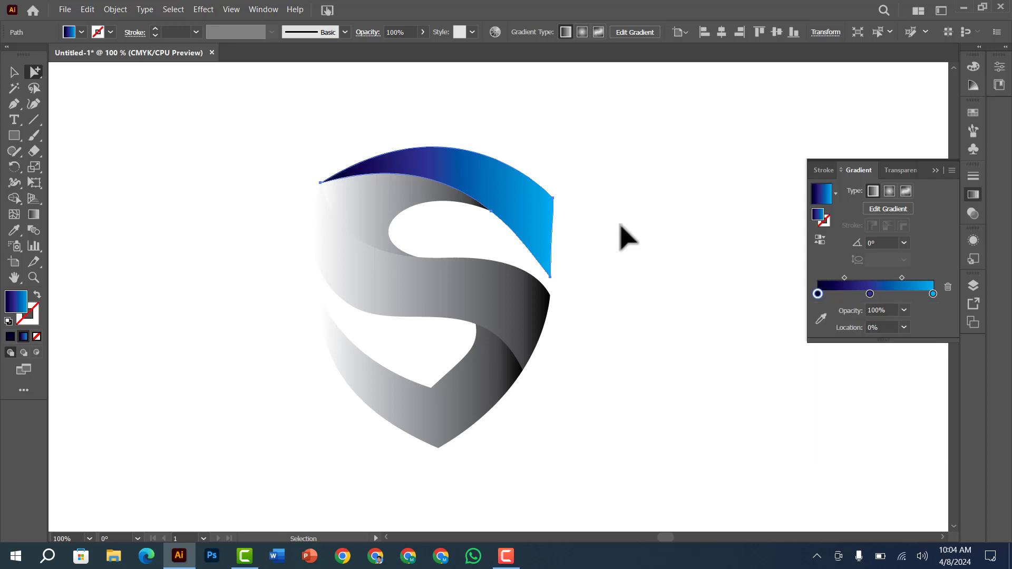
pyautogui.keyDown('ctrl'); pyautogui.click(620, 224); pyautogui.keyUp('ctrl')
# Copy the top band's blue gradient onto the inner fold beneath it and reverse its direction
pyautogui.keyDown('ctrl'); pyautogui.click(356, 221); pyautogui.keyUp('ctrl')
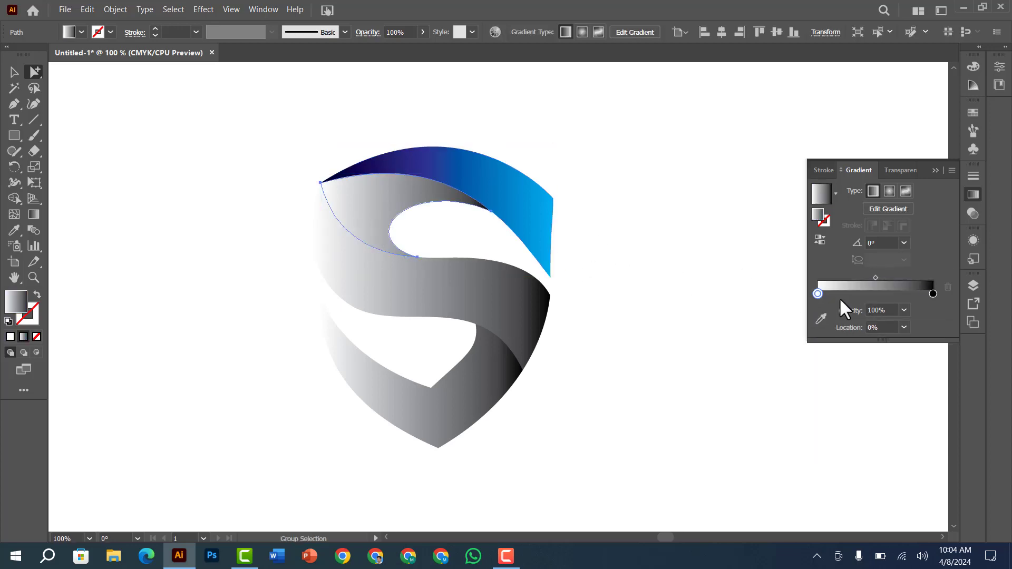
pyautogui.click(450, 165)
pyautogui.keyDown('ctrl'); pyautogui.click(477, 273); pyautogui.keyUp('ctrl')
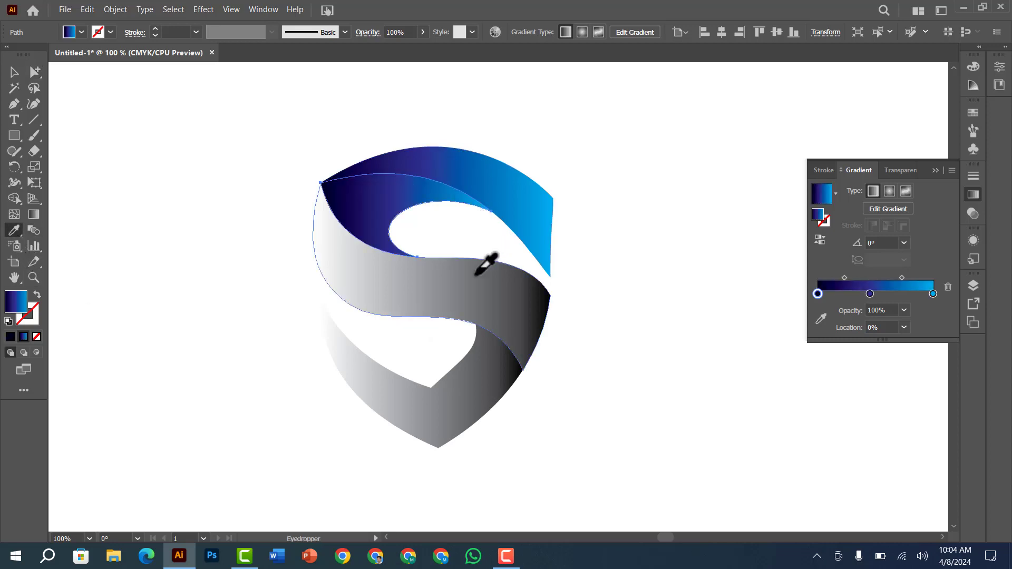
pyautogui.click(821, 240)
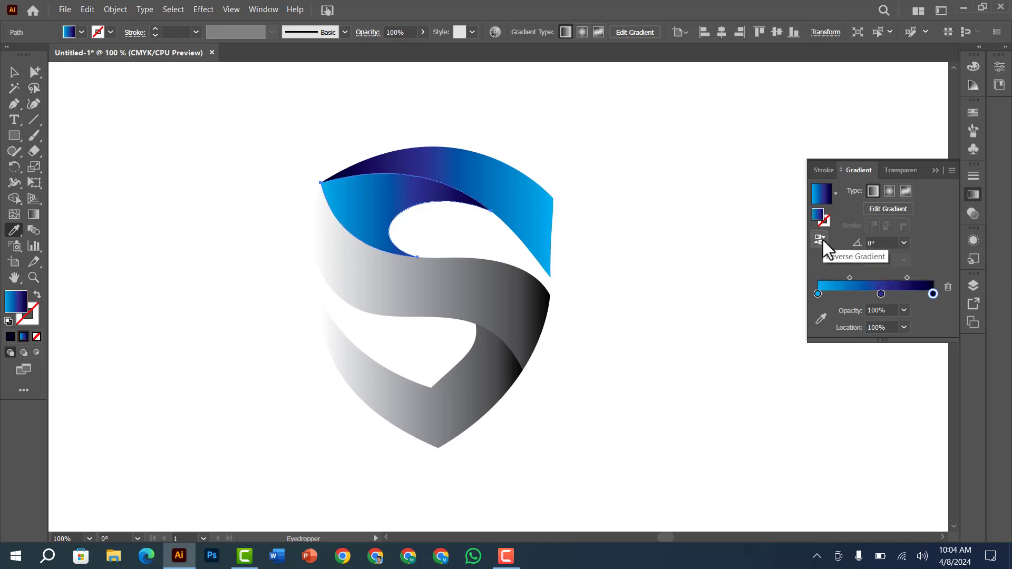
# Copy the top band's gradient onto the middle S band and the bottom shape, reversing it on the bottom shape
pyautogui.keyDown('ctrl'); pyautogui.click(506, 309); pyautogui.keyUp('ctrl')
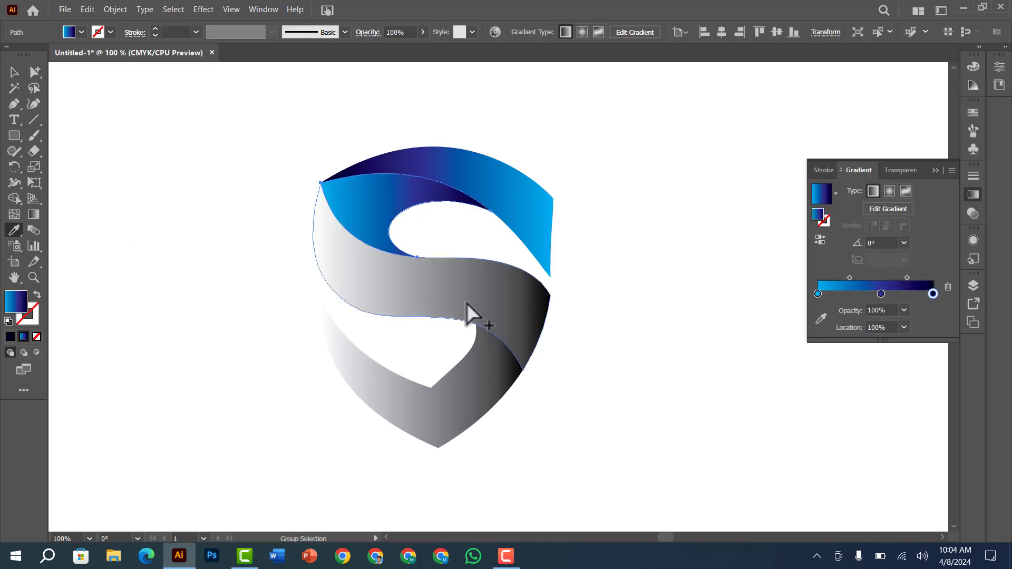
pyautogui.click(463, 169)
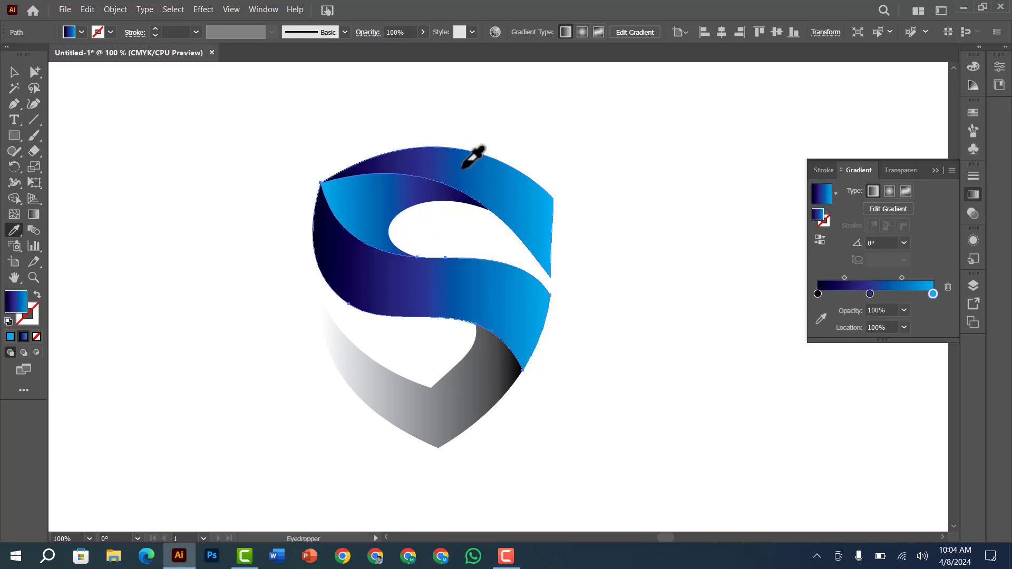
pyautogui.keyDown('ctrl'); pyautogui.click(484, 400); pyautogui.keyUp('ctrl')
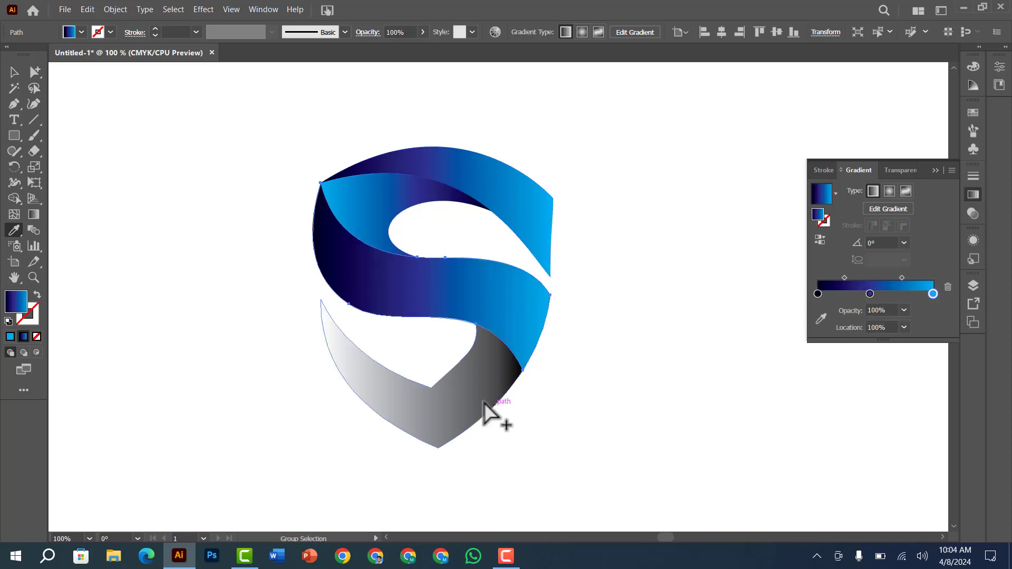
pyautogui.click(508, 189)
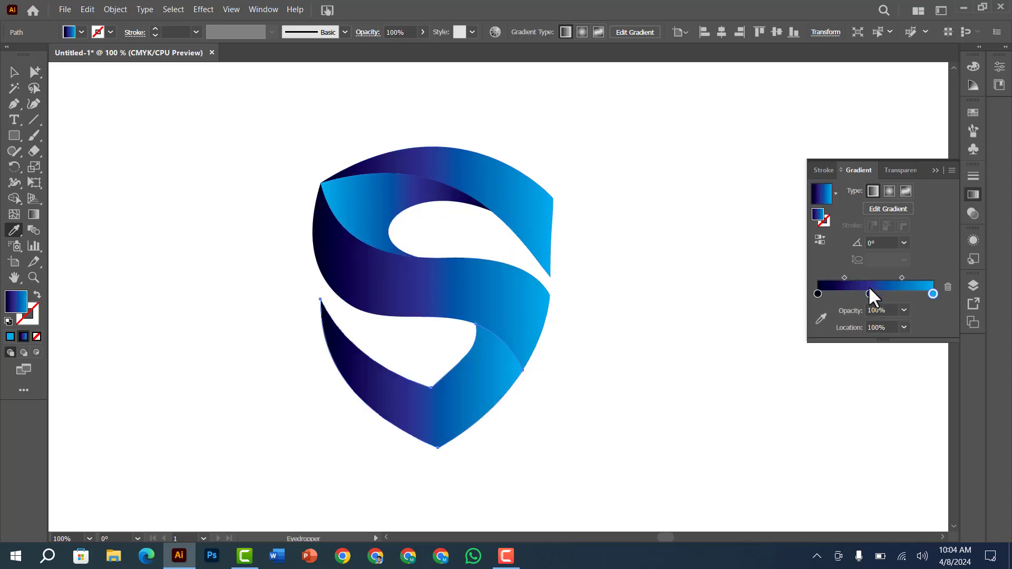
pyautogui.click(820, 239)
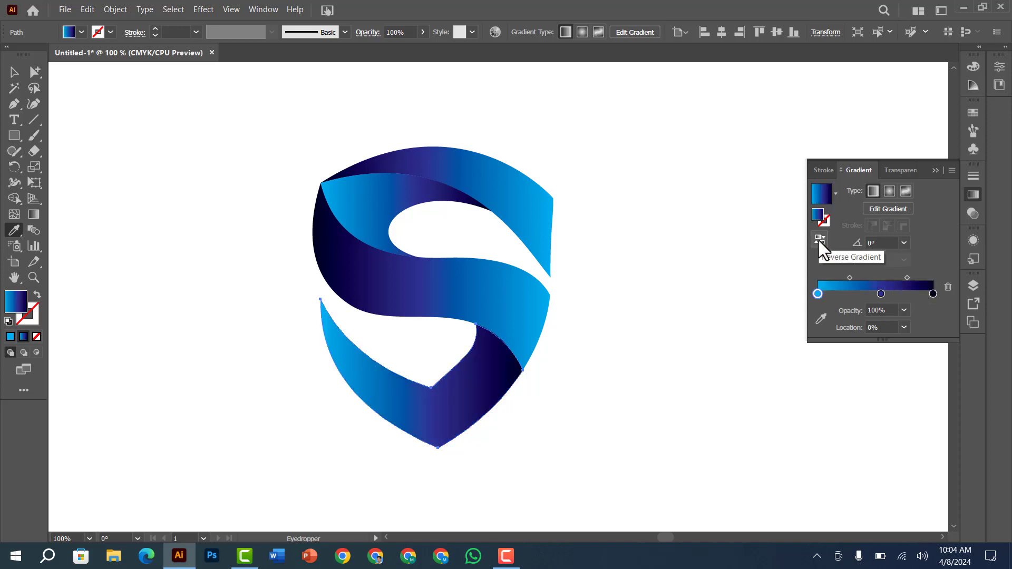
pyautogui.keyDown('ctrl'); pyautogui.click(707, 233); pyautogui.keyUp('ctrl')
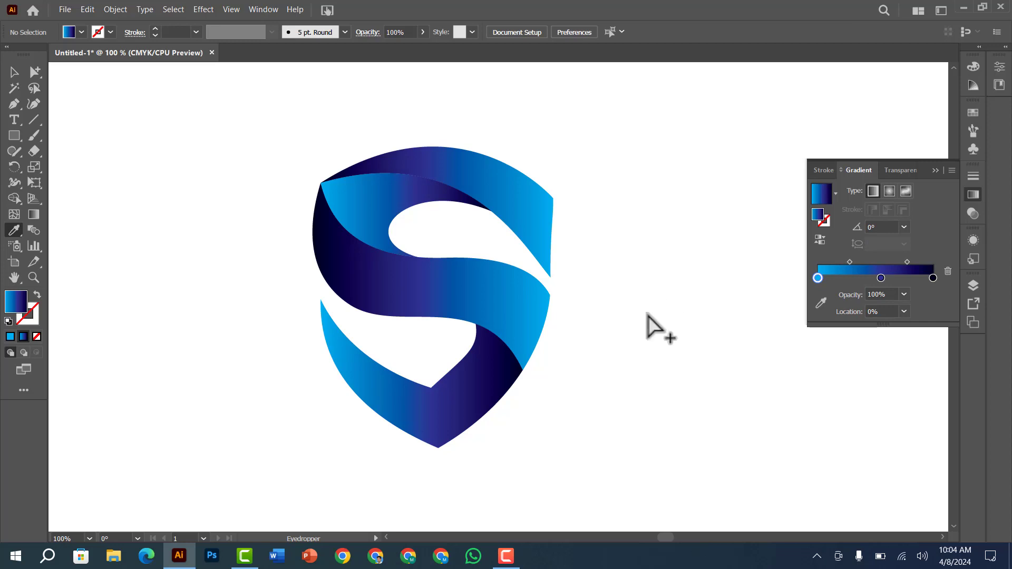
# Angle the bottom shape's gradient to about 34° and move its middle stop to about 61%
pyautogui.keyDown('ctrl'); pyautogui.click(454, 394); pyautogui.keyUp('ctrl')
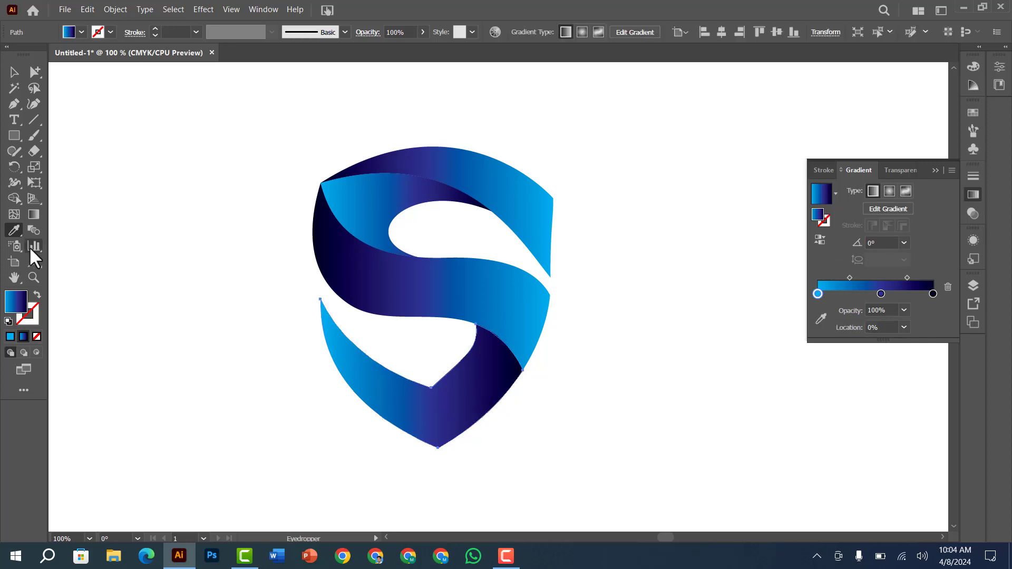
pyautogui.click(32, 213)
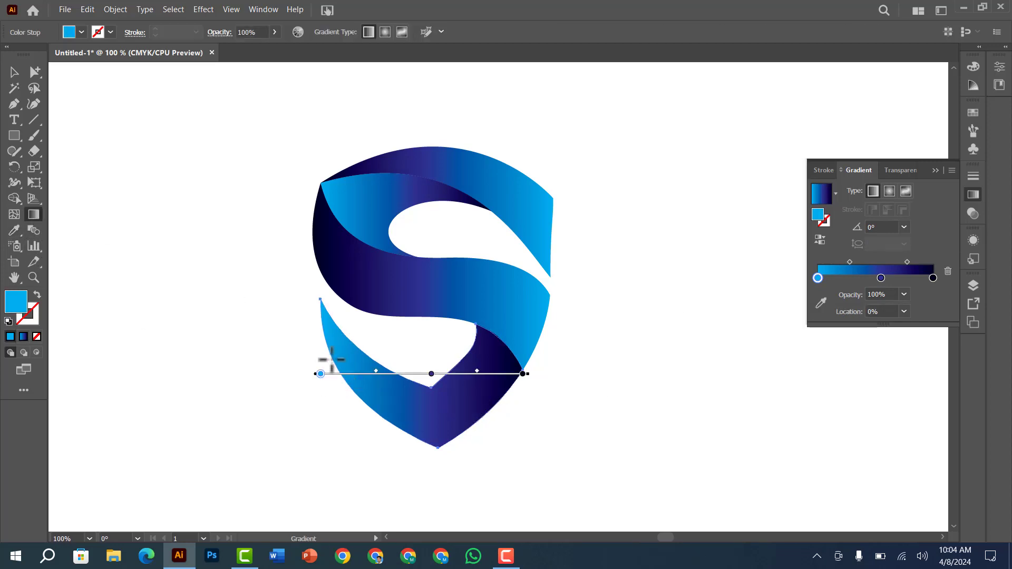
pyautogui.moveTo(327, 360); pyautogui.dragTo(512, 345)
pyautogui.moveTo(880, 277); pyautogui.dragTo(899, 277)
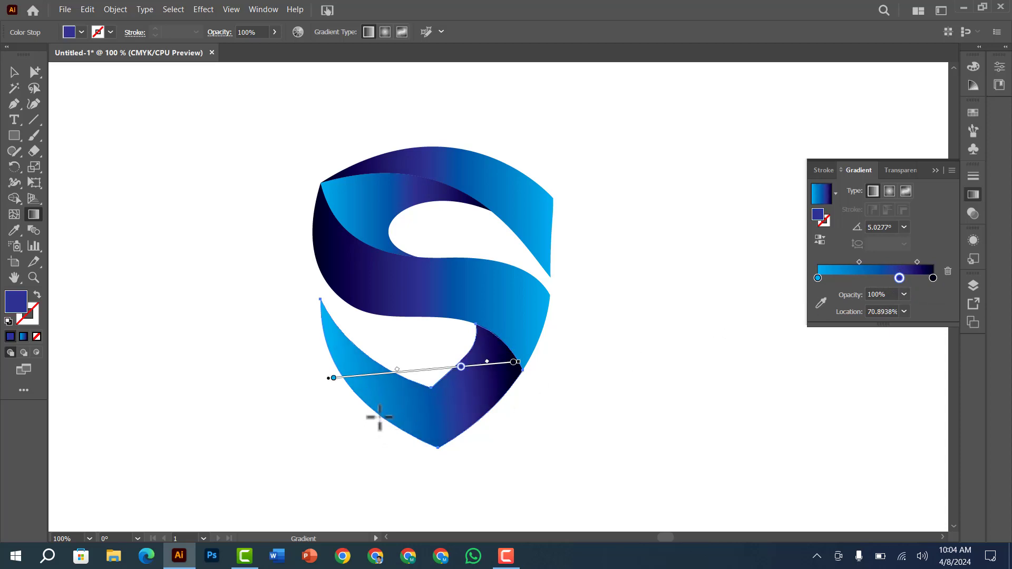
pyautogui.moveTo(378, 419)
pyautogui.mouseDown()
pyautogui.moveTo(456, 349)
pyautogui.moveTo(503, 336)
pyautogui.mouseUp()
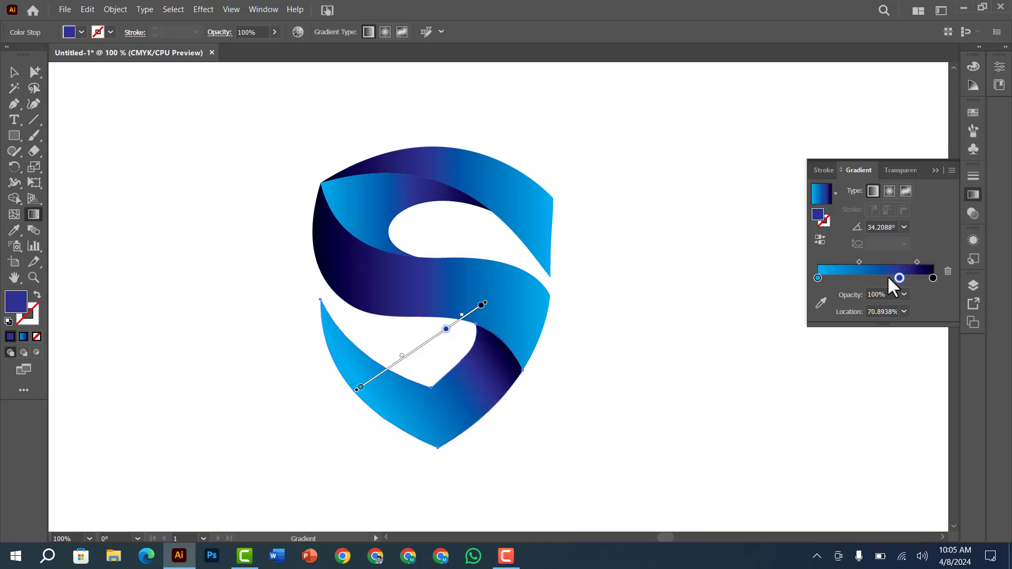
pyautogui.moveTo(898, 277); pyautogui.dragTo(888, 278)
pyautogui.click(621, 366)
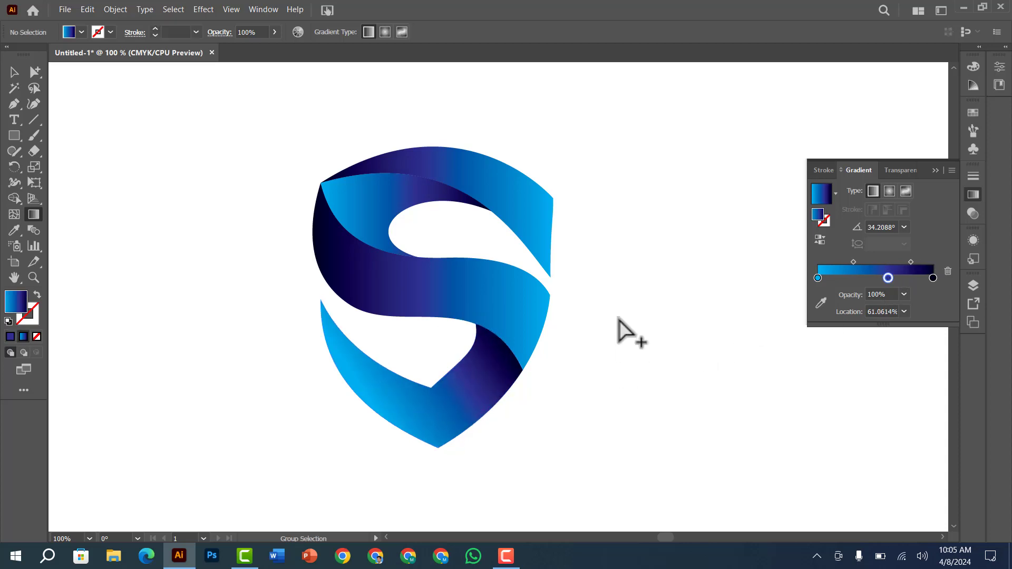
# Copy the bottom shape's gradient onto the middle S band and reverse it
pyautogui.click(459, 316)
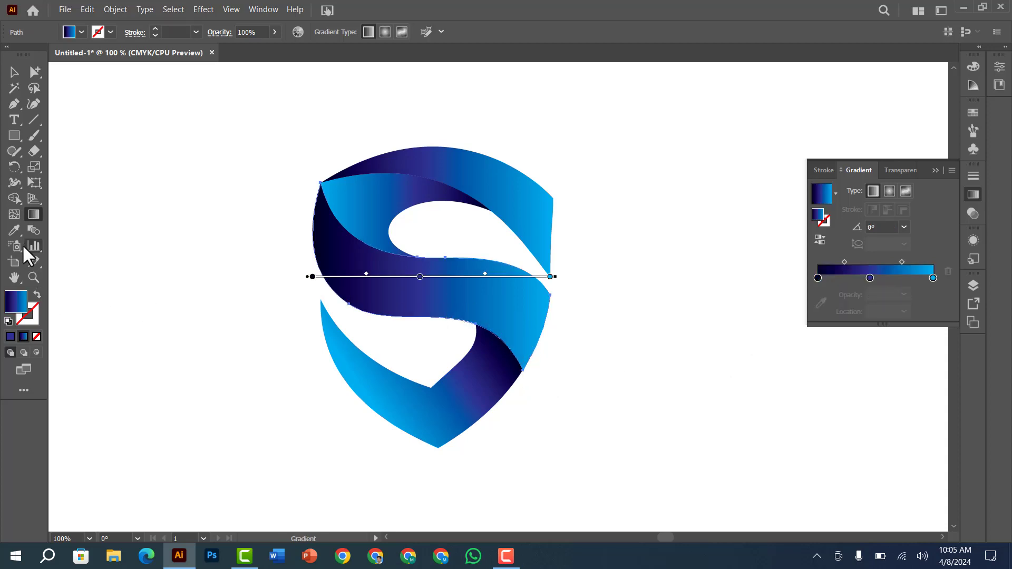
pyautogui.press('i')
pyautogui.click(455, 404)
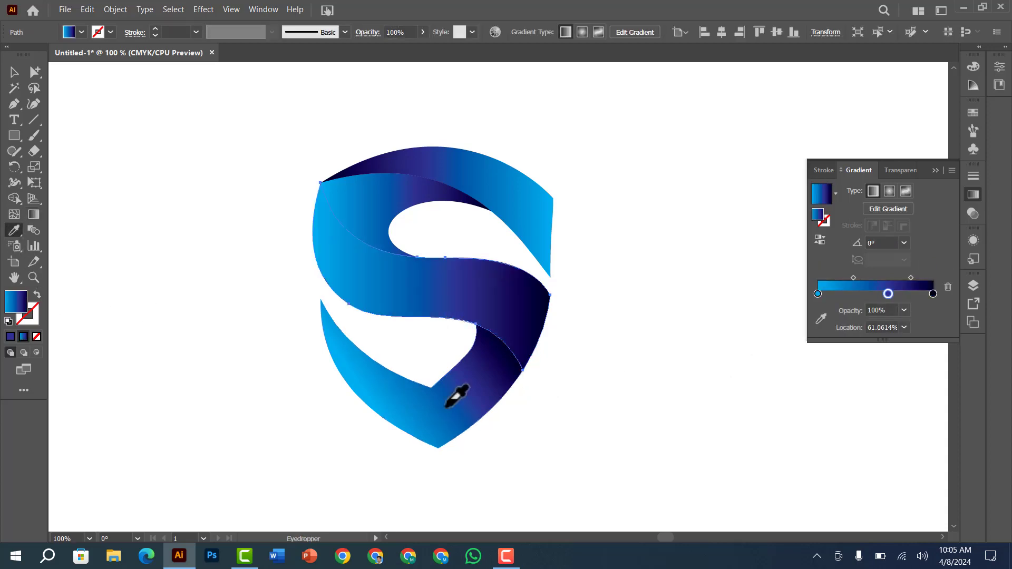
pyautogui.click(824, 238)
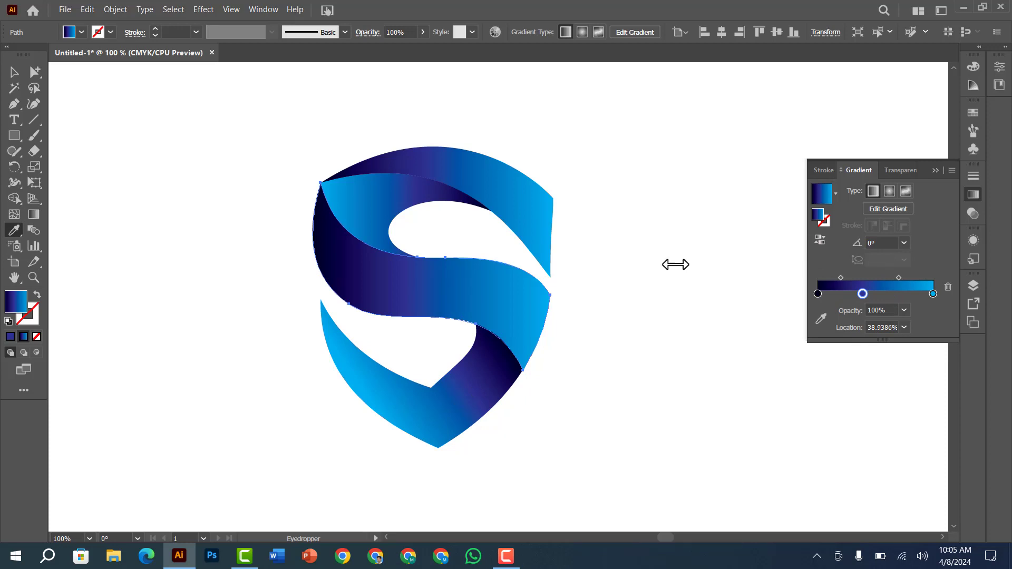
# Redraw the middle S band's gradient diagonally at about -55°, running from navy at the upper end to cyan at the lower end
pyautogui.click(34, 214)
pyautogui.moveTo(522, 277); pyautogui.dragTo(373, 238)
pyautogui.moveTo(329, 206); pyautogui.dragTo(486, 356)
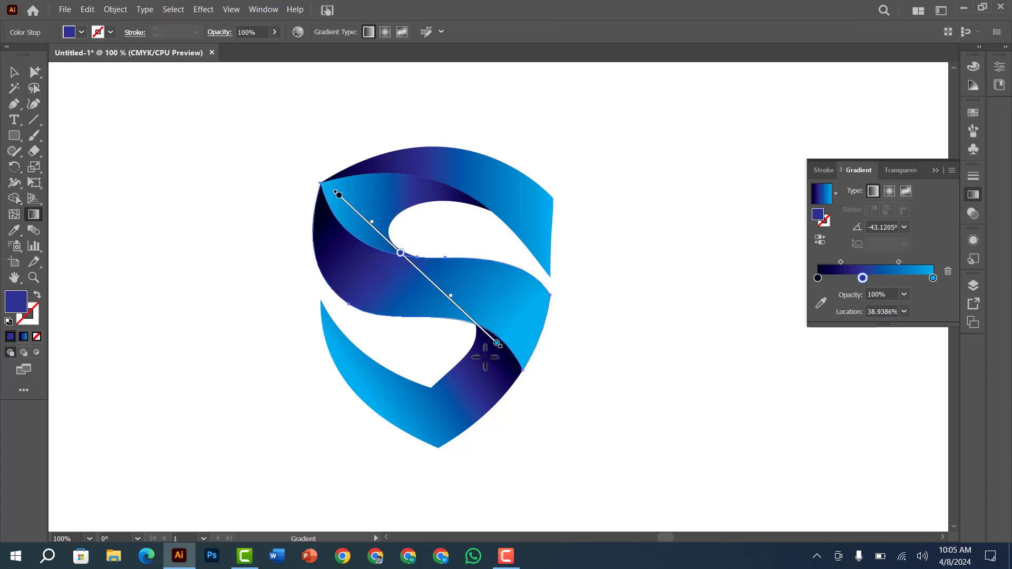
pyautogui.moveTo(351, 219); pyautogui.dragTo(377, 307)
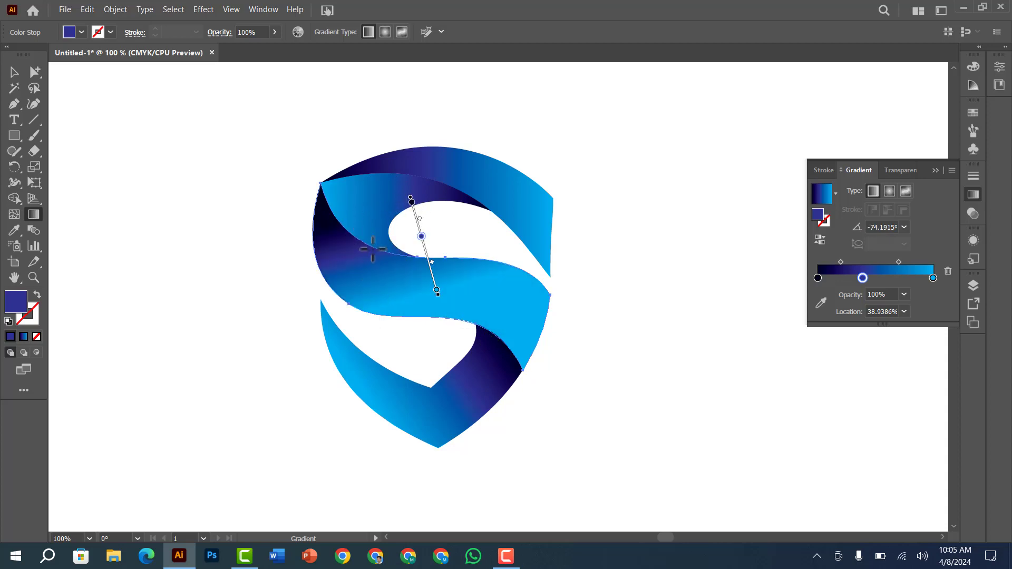
pyautogui.moveTo(377, 201); pyautogui.dragTo(494, 369)
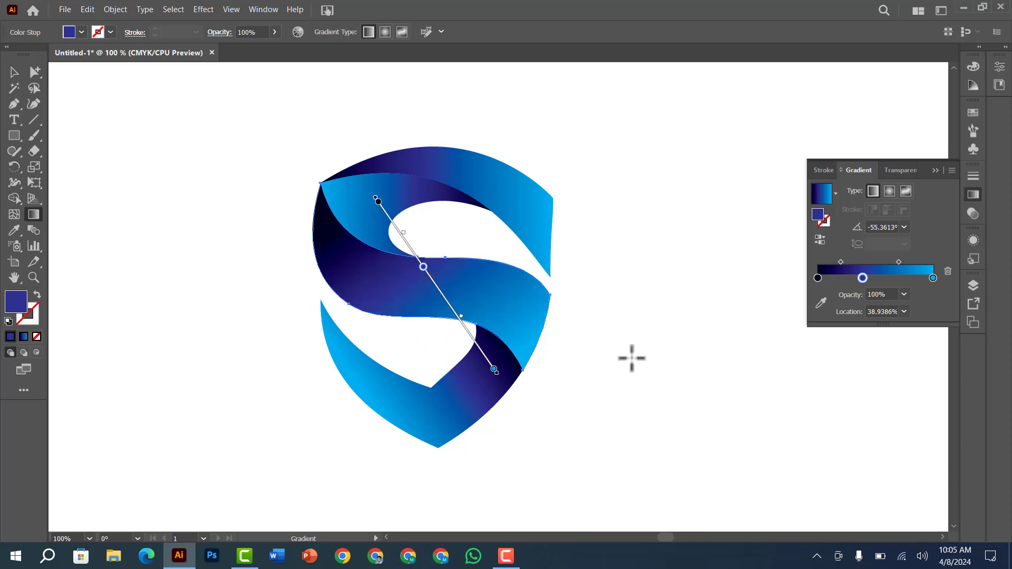
pyautogui.keyDown('ctrl'); pyautogui.click(639, 378); pyautogui.keyUp('ctrl')
# Angle the inner fold's gradient to about 23°, with cyan at its lower end and navy at its upper end
pyautogui.keyDown('ctrl'); pyautogui.click(410, 193); pyautogui.keyUp('ctrl')
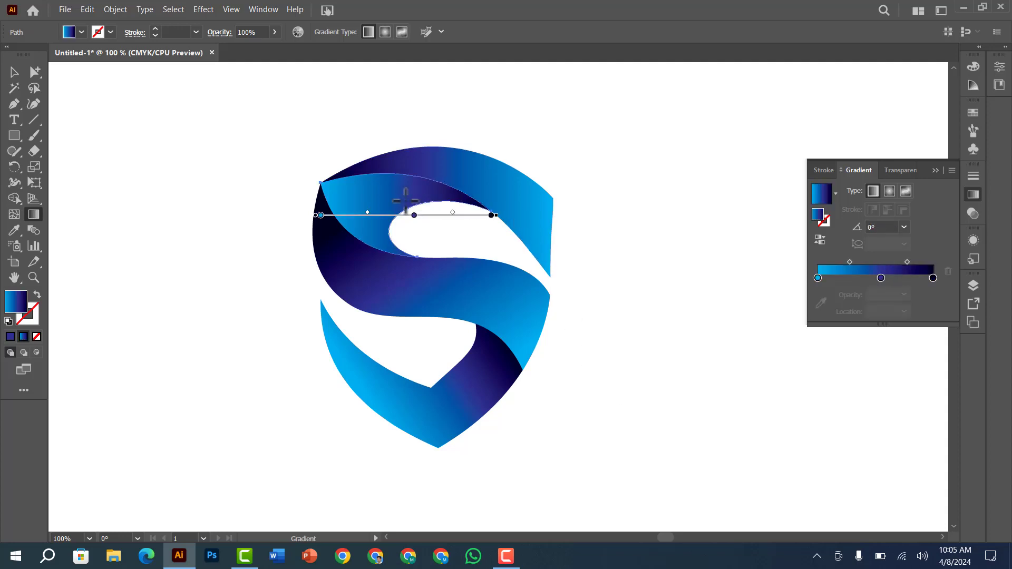
pyautogui.moveTo(347, 232); pyautogui.dragTo(460, 181)
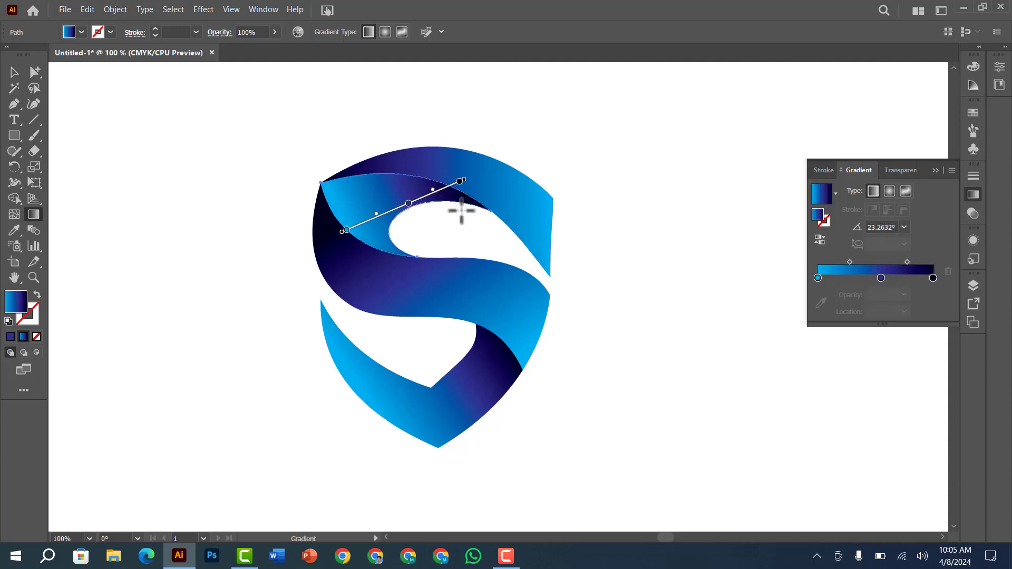
# Redraw the top band's gradient at about 21°, from navy at its left end to cyan at its right, and move its middle stop to about 39%
pyautogui.keyDown('ctrl'); pyautogui.click(613, 180); pyautogui.keyUp('ctrl')
pyautogui.keyDown('ctrl'); pyautogui.click(518, 199); pyautogui.keyUp('ctrl')
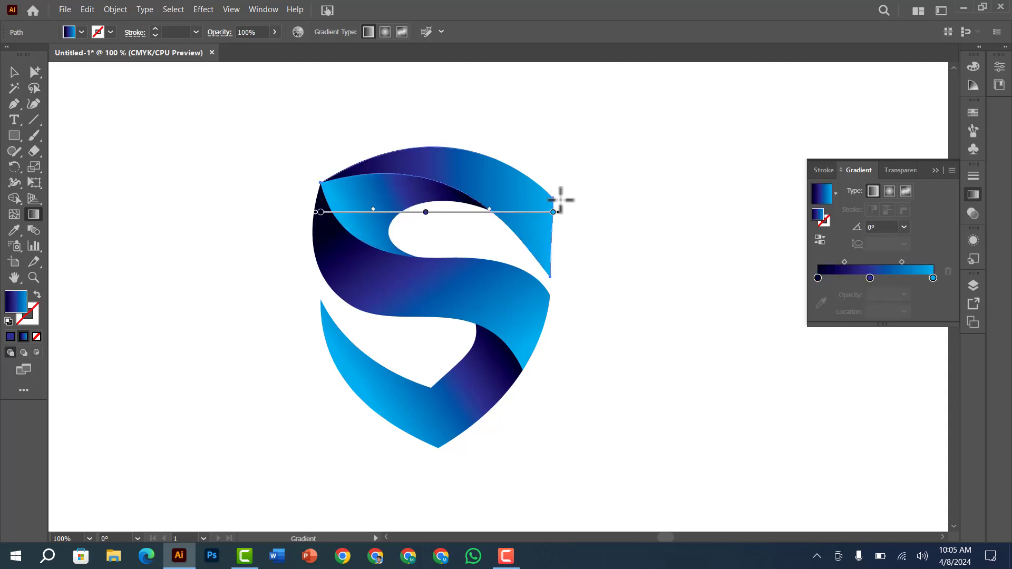
pyautogui.moveTo(562, 180); pyautogui.dragTo(429, 189)
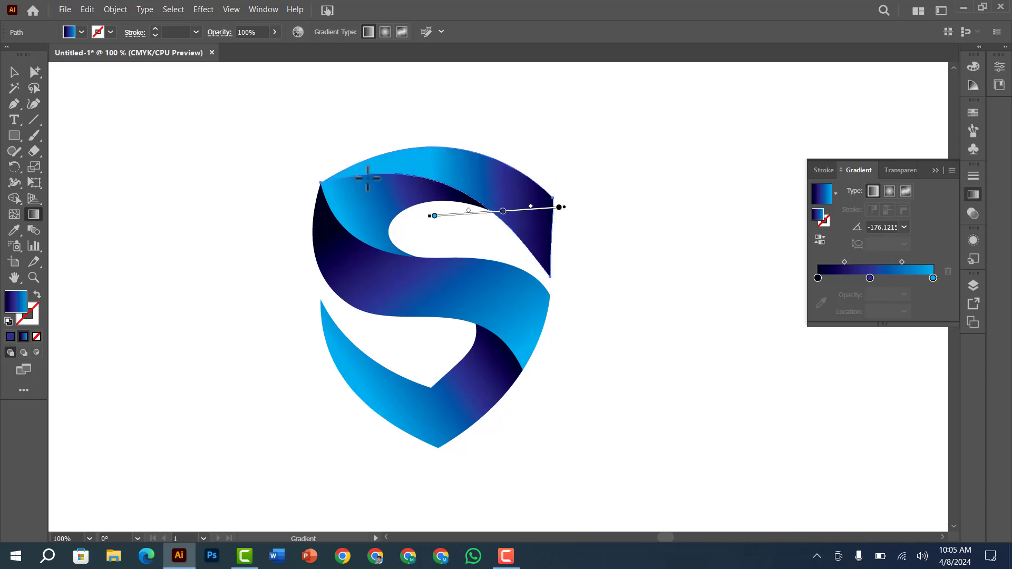
pyautogui.moveTo(345, 180); pyautogui.dragTo(534, 159)
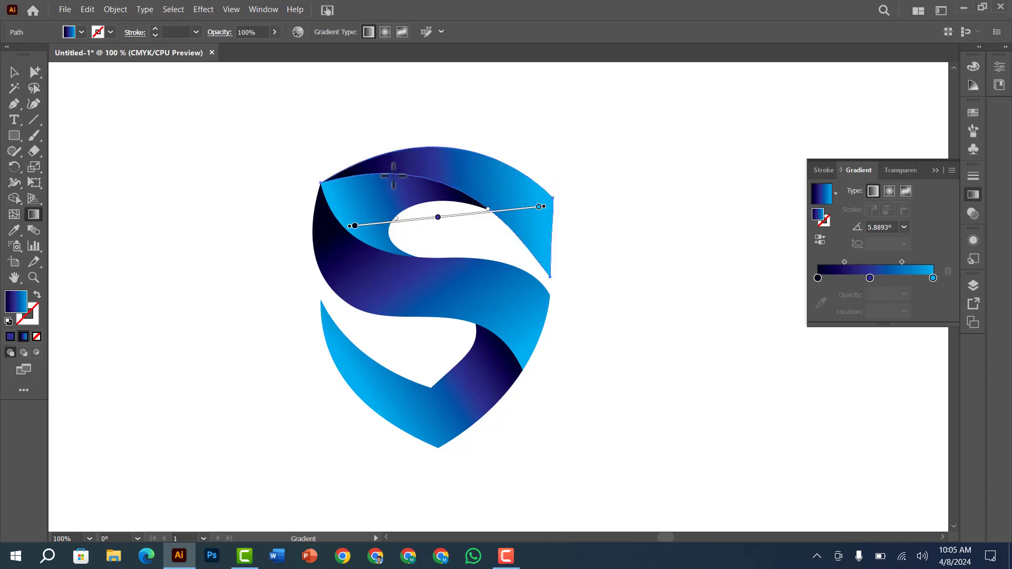
pyautogui.moveTo(407, 178); pyautogui.dragTo(482, 147)
pyautogui.moveTo(372, 184); pyautogui.dragTo(536, 121)
pyautogui.keyDown('ctrl'); pyautogui.click(633, 143); pyautogui.keyUp('ctrl')
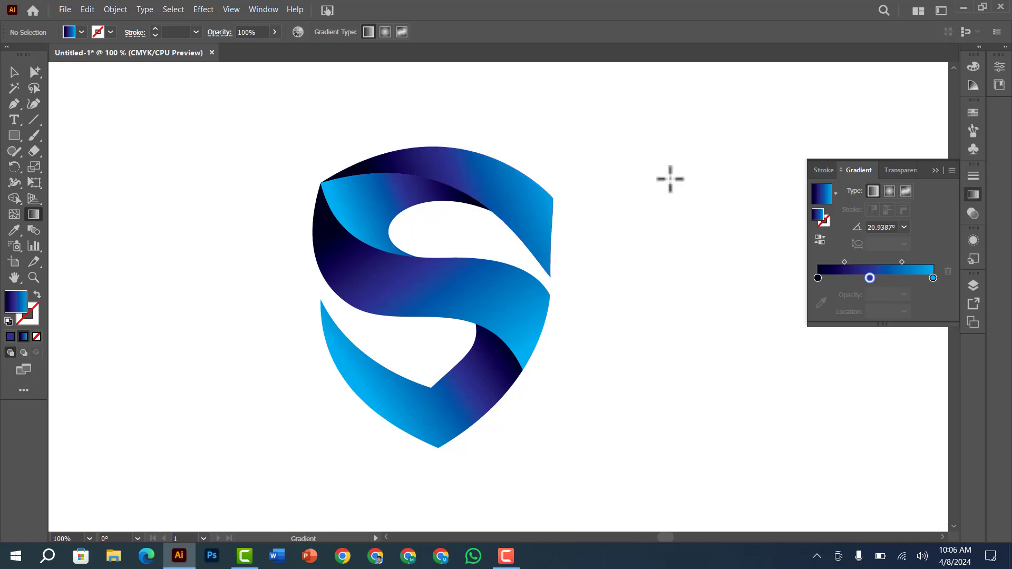
pyautogui.keyDown('ctrl'); pyautogui.click(446, 169); pyautogui.keyUp('ctrl')
pyautogui.moveTo(869, 280); pyautogui.dragTo(860, 277)
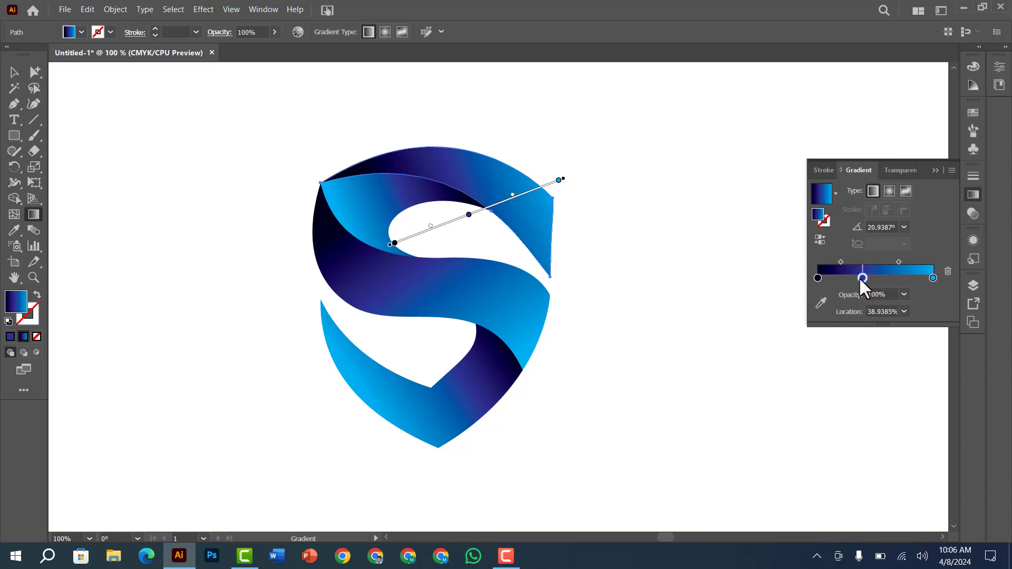
# Shift the inner fold's middle gradient stop towards the navy end and set the midpoint on its cyan side to about 40%
pyautogui.keyDown('ctrl'); pyautogui.click(396, 203); pyautogui.keyUp('ctrl')
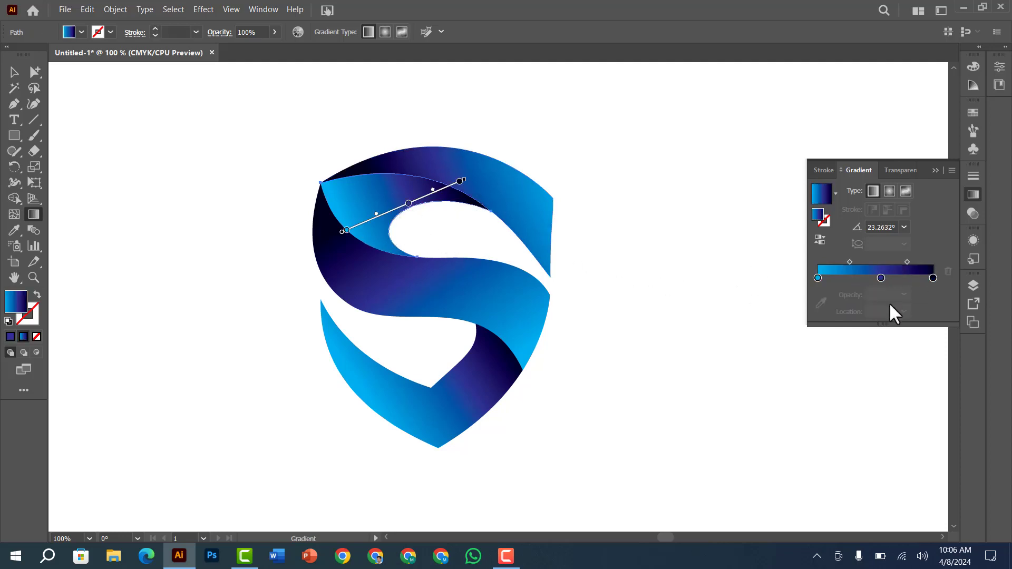
pyautogui.moveTo(880, 280)
pyautogui.mouseDown()
pyautogui.moveTo(890, 279)
pyautogui.moveTo(848, 262)
pyautogui.mouseUp()
pyautogui.keyDown('ctrl'); pyautogui.click(669, 190); pyautogui.keyUp('ctrl')
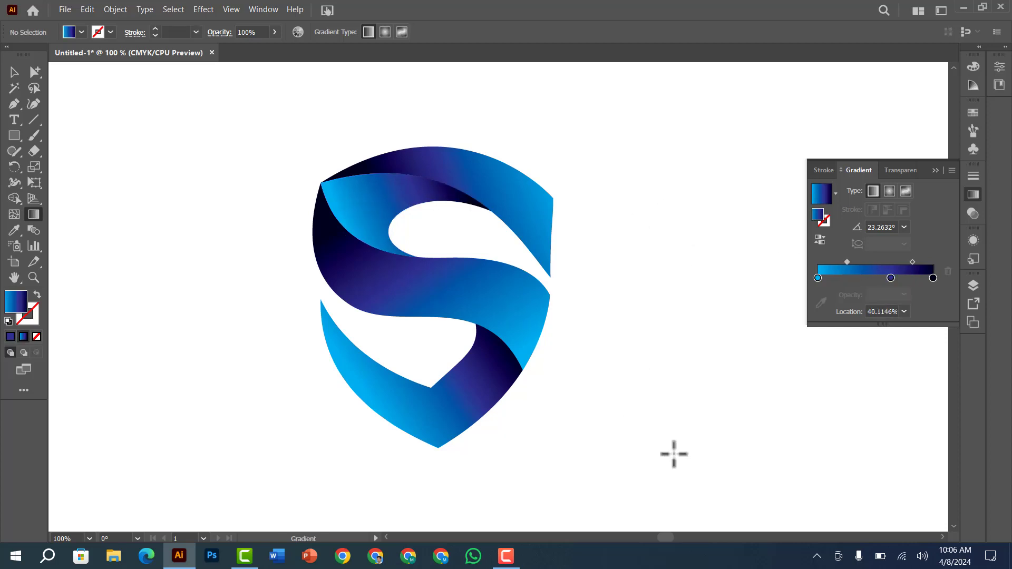
# Put away the gradient settings and enlarge the view to inspect the whole shield logo
pyautogui.click(935, 170)
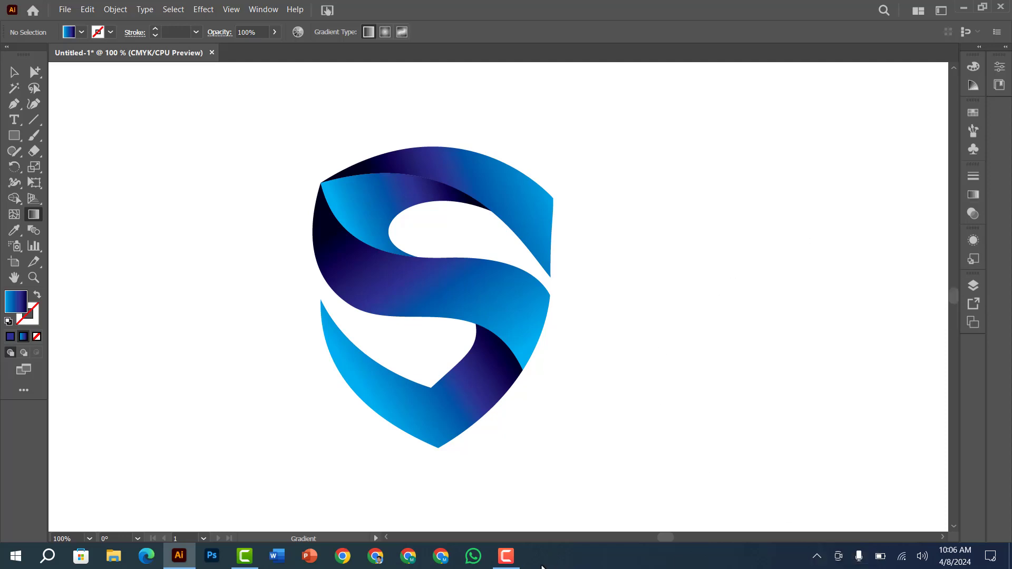
pyautogui.press('z')
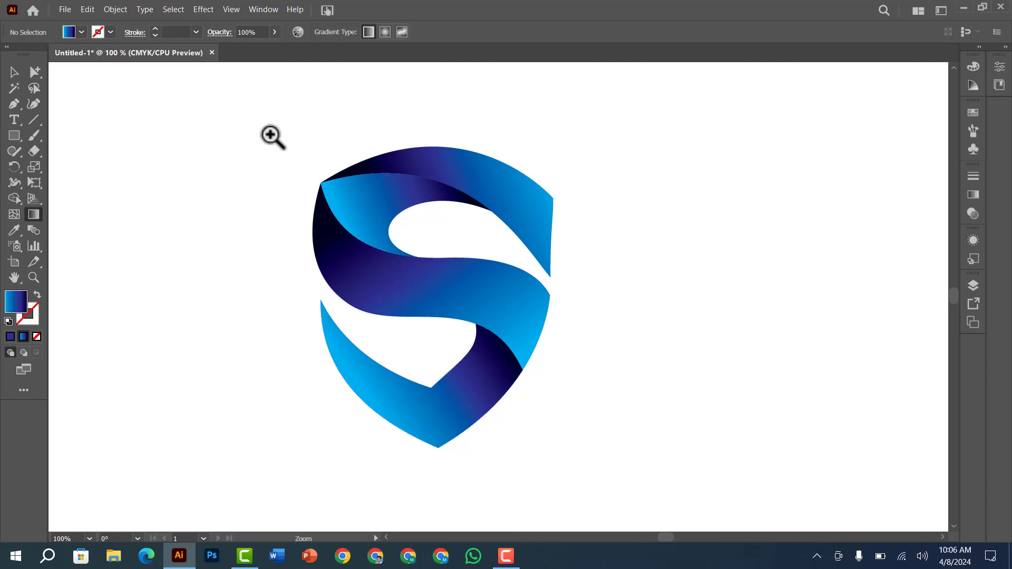
pyautogui.moveTo(265, 126); pyautogui.dragTo(584, 462)
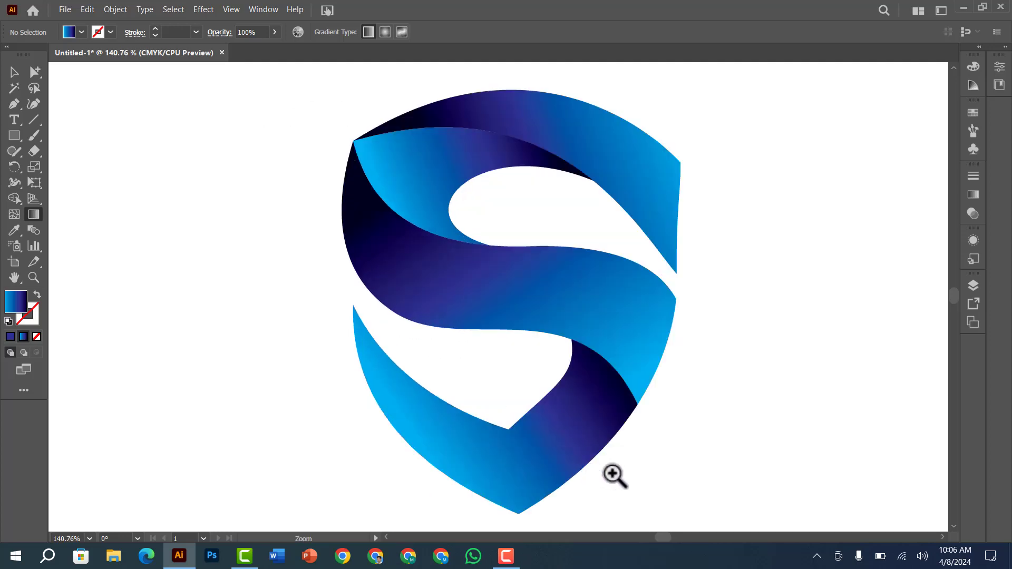